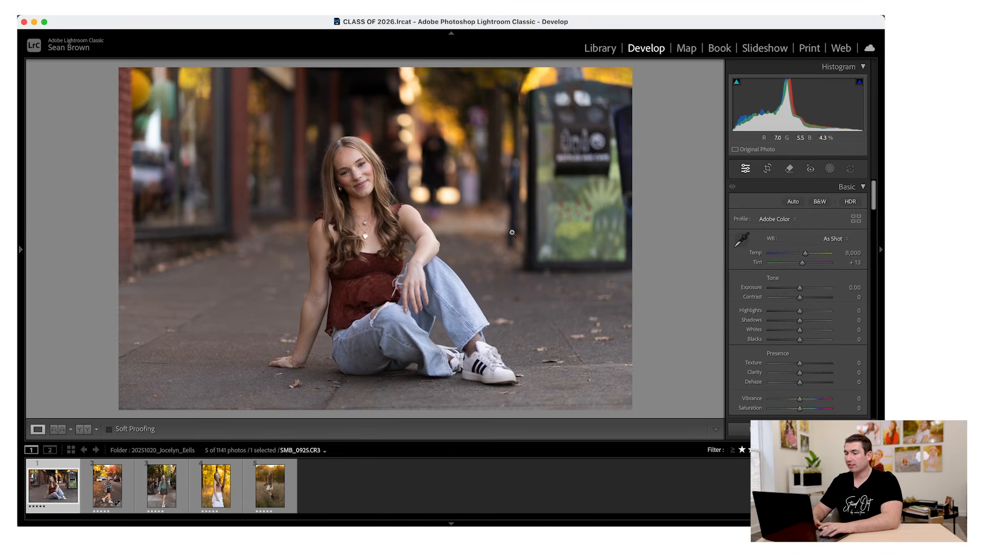
{"action": "key", "text": "F2"}
{"action": "key", "text": "F2"}
{"action": "key", "text": "F2"}
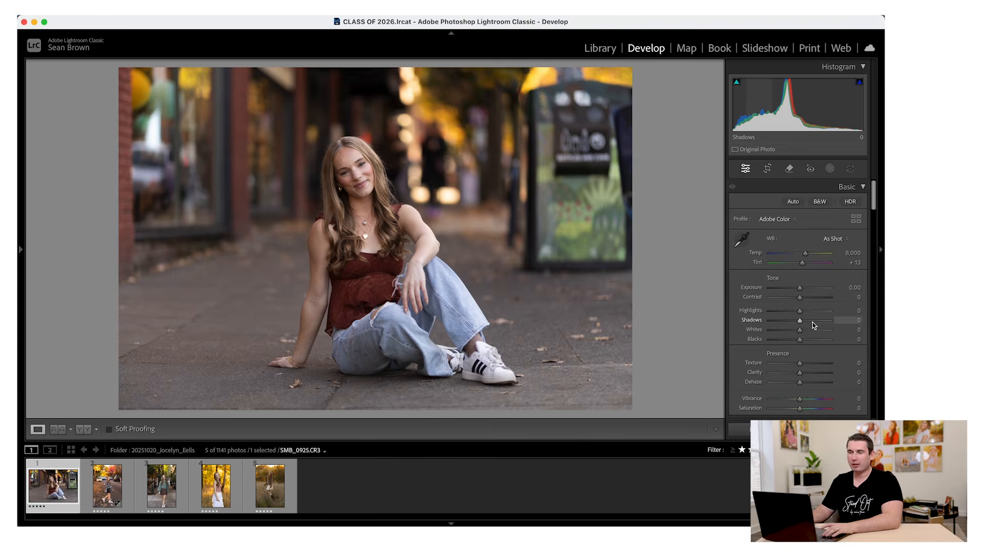
Lower the photo's Highlights to -25 while checking the subject's face up close
{"action": "left_click", "coordinate": [359, 167]}
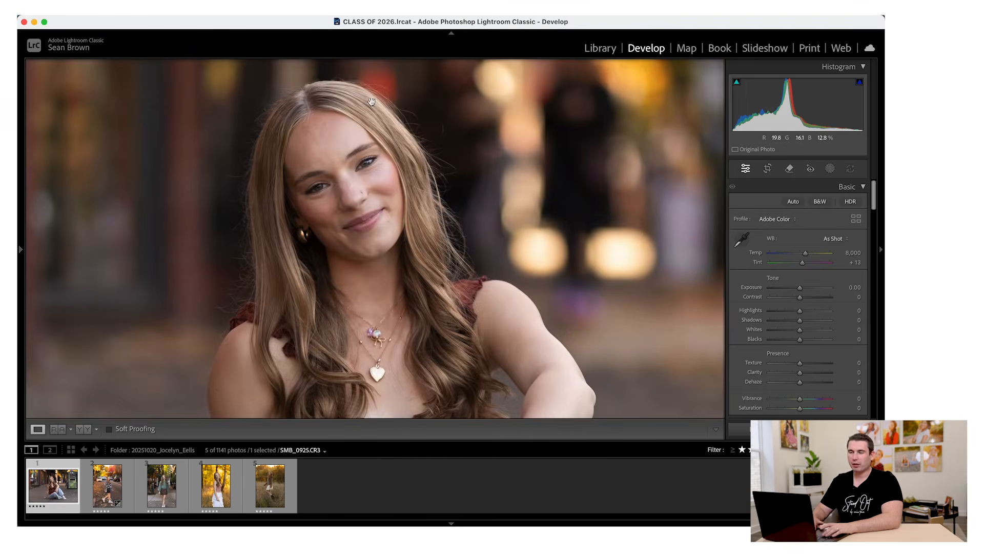
{"action": "left_click_drag", "start_coordinate": [376, 233], "coordinate": [413, 217]}
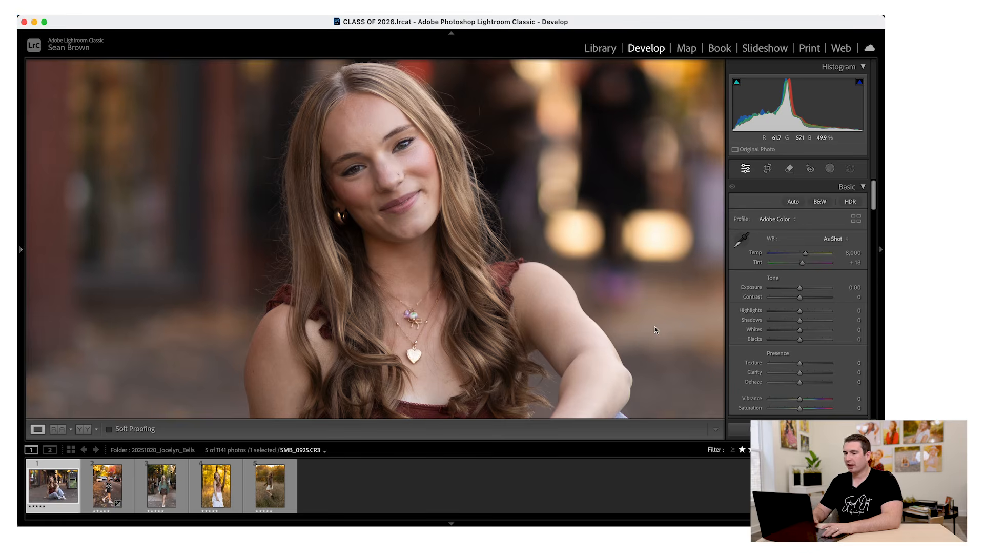
{"action": "left_click_drag", "start_coordinate": [799, 313], "coordinate": [795, 315]}
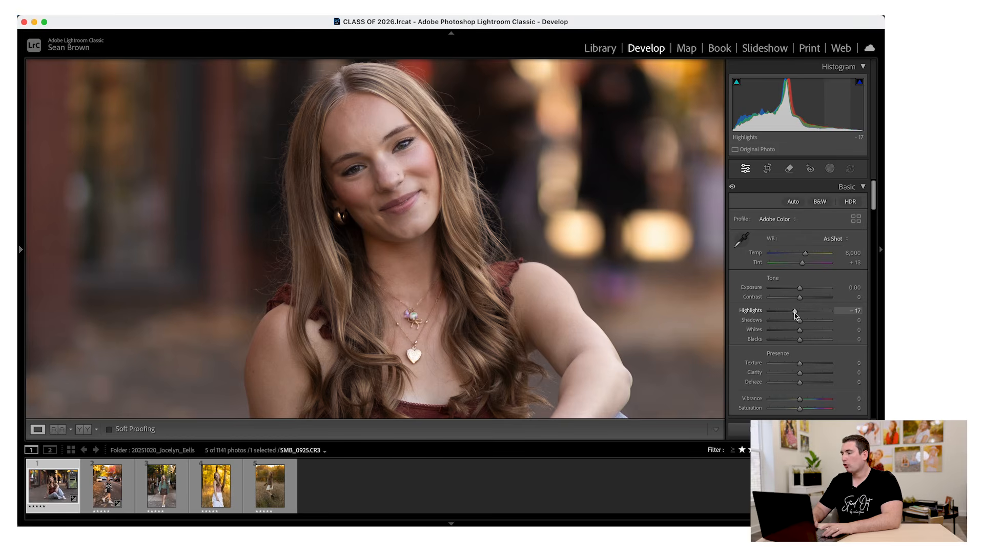
{"action": "left_click_drag", "start_coordinate": [795, 312], "coordinate": [792, 311]}
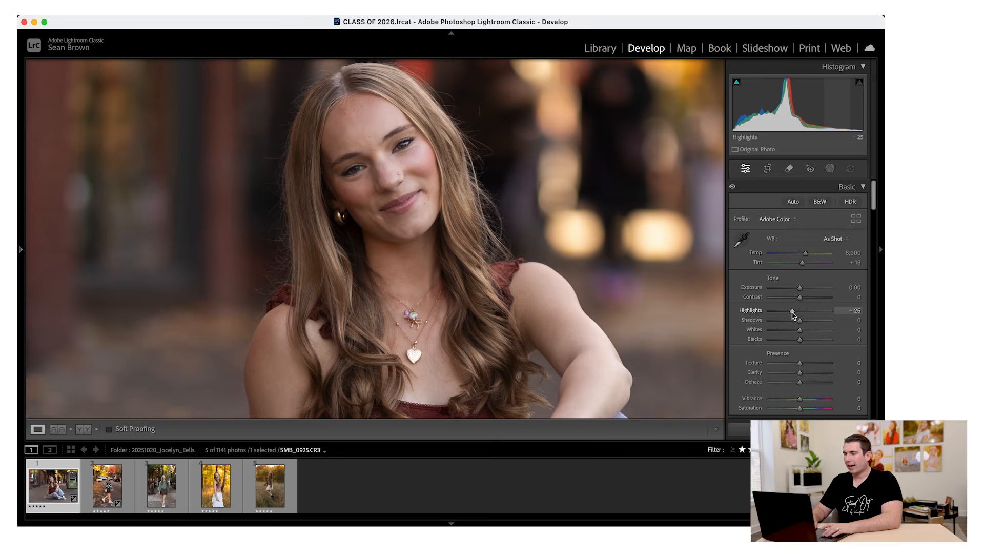
{"action": "left_click", "coordinate": [605, 250]}
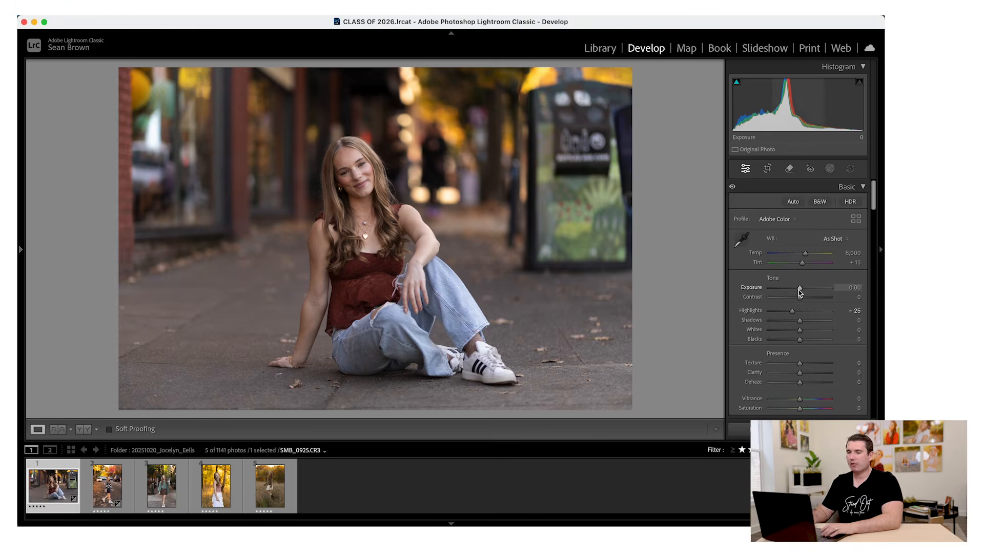
Raise the photo's Exposure to +0.20, and reset the Highlights before lowering them to -26
{"action": "key", "text": "Up"}
{"action": "key", "text": "Up"}
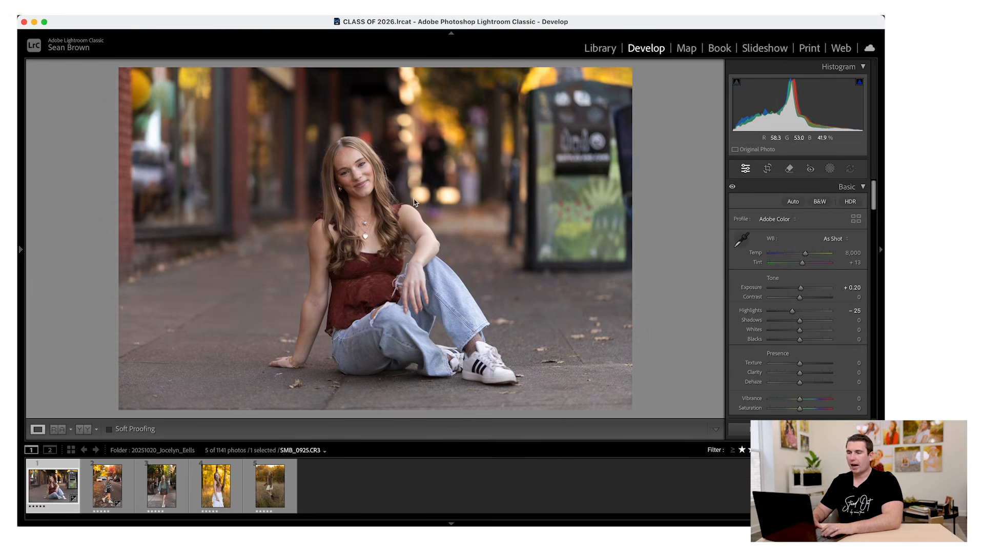
{"action": "double_click", "coordinate": [795, 313]}
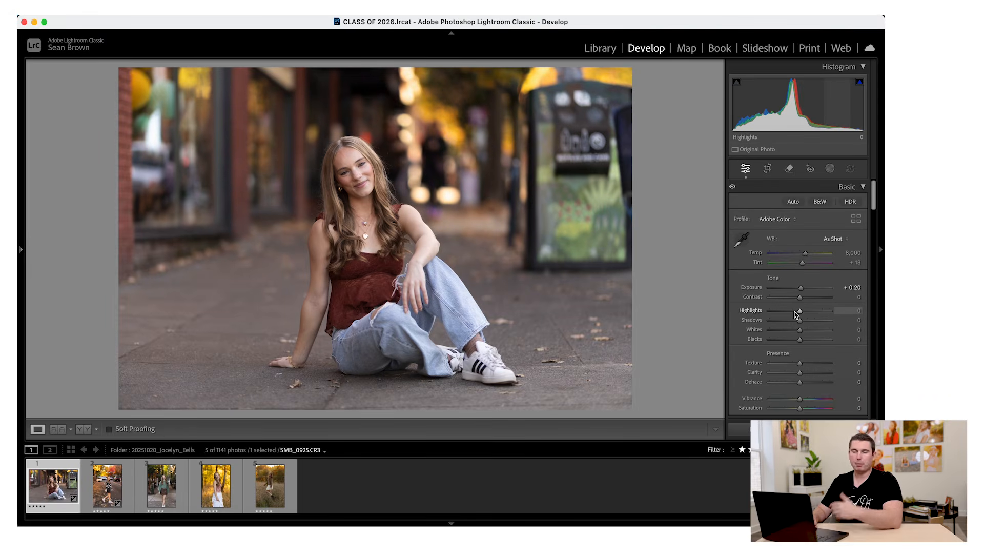
{"action": "left_click_drag", "start_coordinate": [797, 314], "coordinate": [793, 316]}
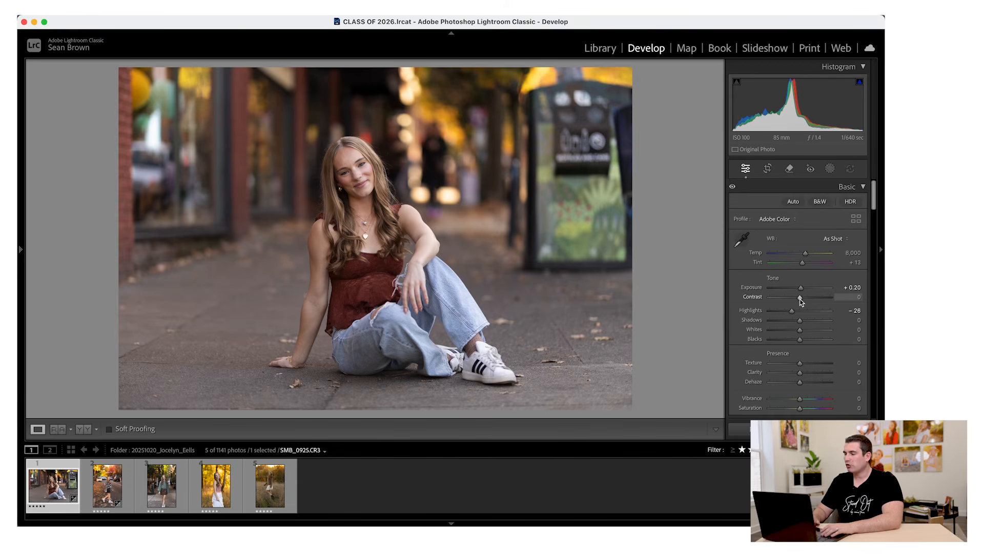
Add contrast with the parametric tone curve by setting Lights to +15 and Darks to -15
{"action": "scroll", "coordinate": [802, 303], "scroll_direction": "down", "scroll_amount": 2}
{"action": "scroll", "coordinate": [801, 302], "scroll_direction": "down", "scroll_amount": 7}
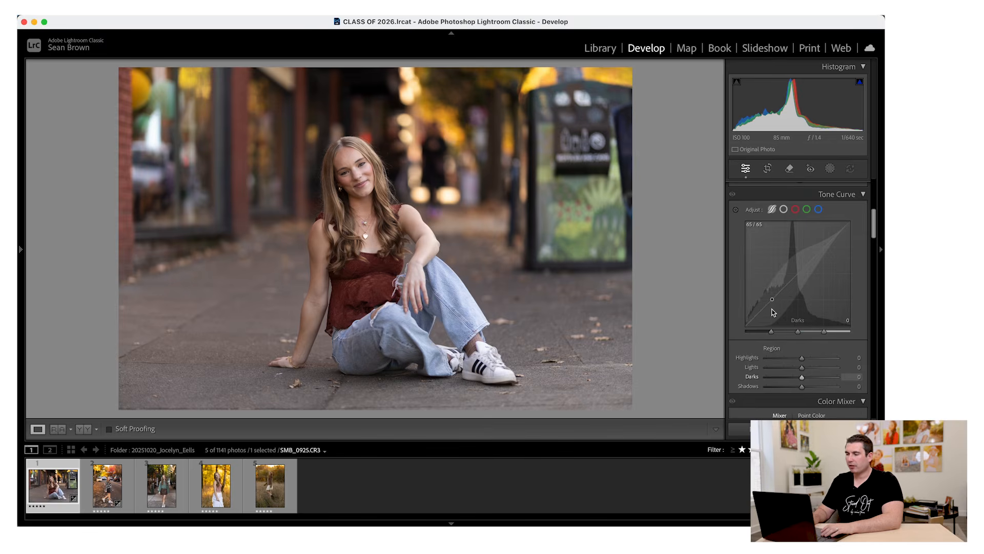
{"action": "left_click_drag", "start_coordinate": [772, 309], "coordinate": [772, 313]}
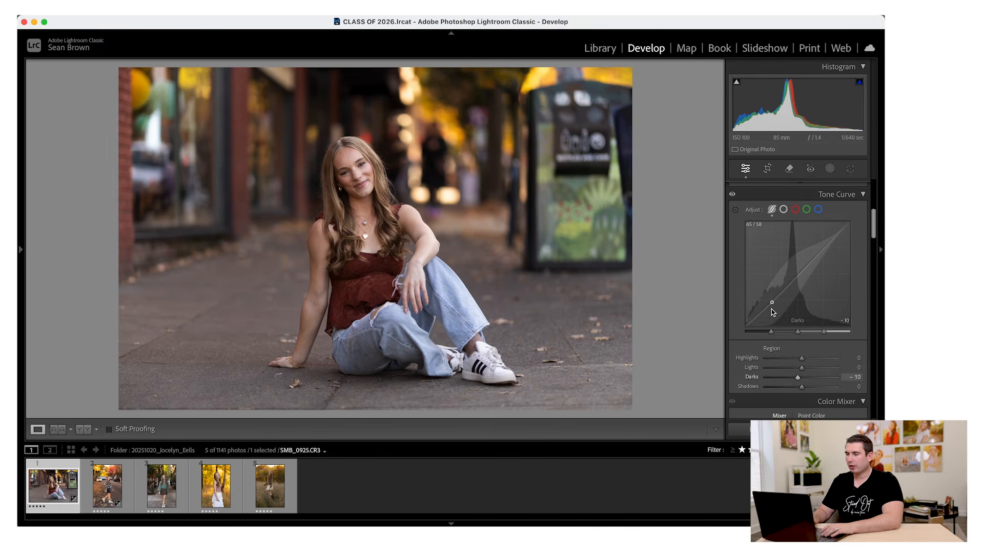
{"action": "key", "text": "Up"}
{"action": "key", "text": "Up"}
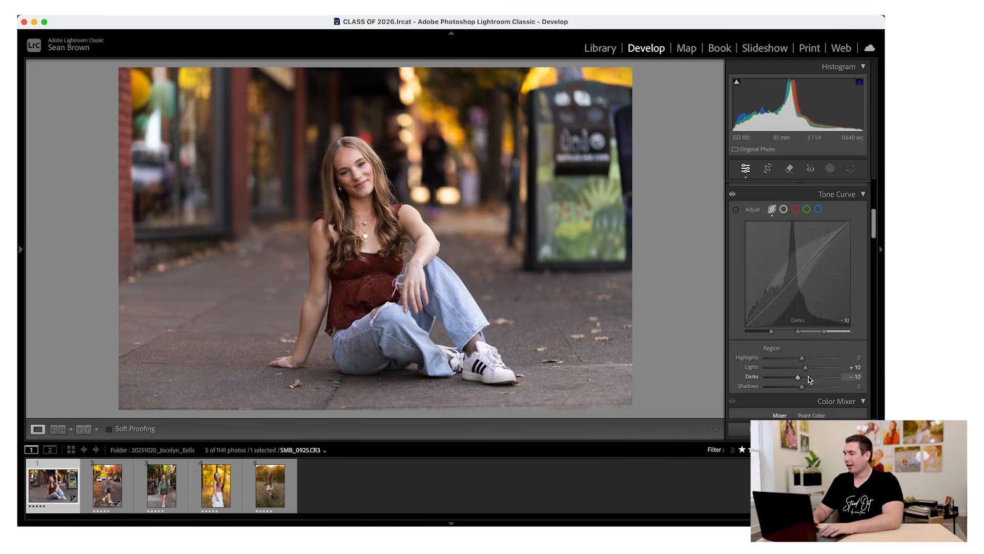
{"action": "key", "text": "Up"}
{"action": "key", "text": "Down"}
{"action": "key", "text": "Up"}
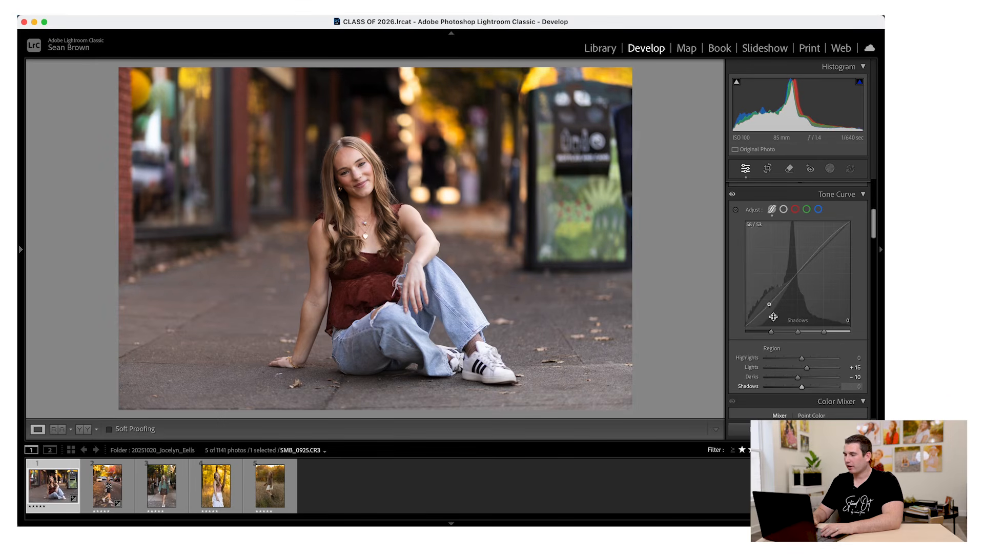
{"action": "key", "text": "Down"}
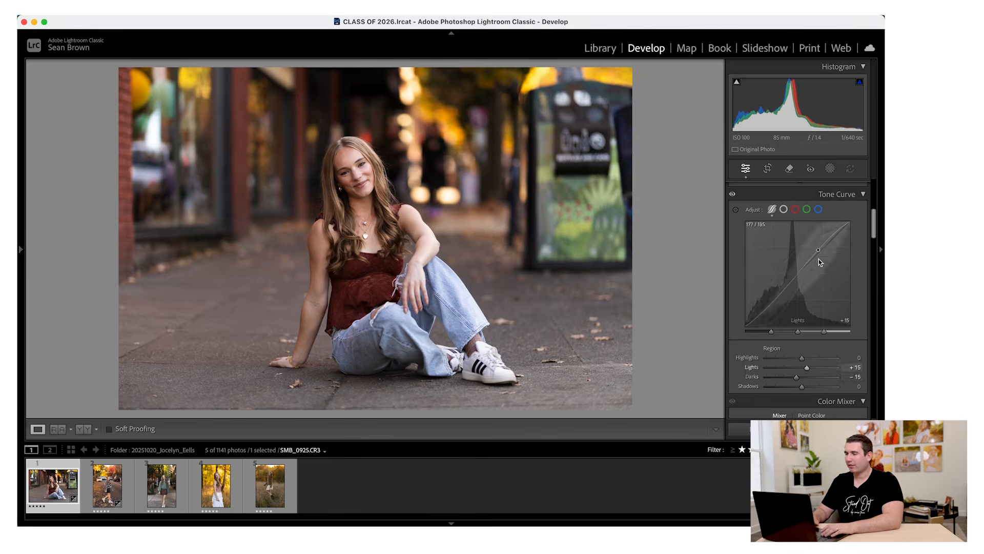
Lower the photo's Highlights to -43 and raise its Contrast to +10
{"action": "scroll", "coordinate": [819, 262], "scroll_direction": "up", "scroll_amount": 10}
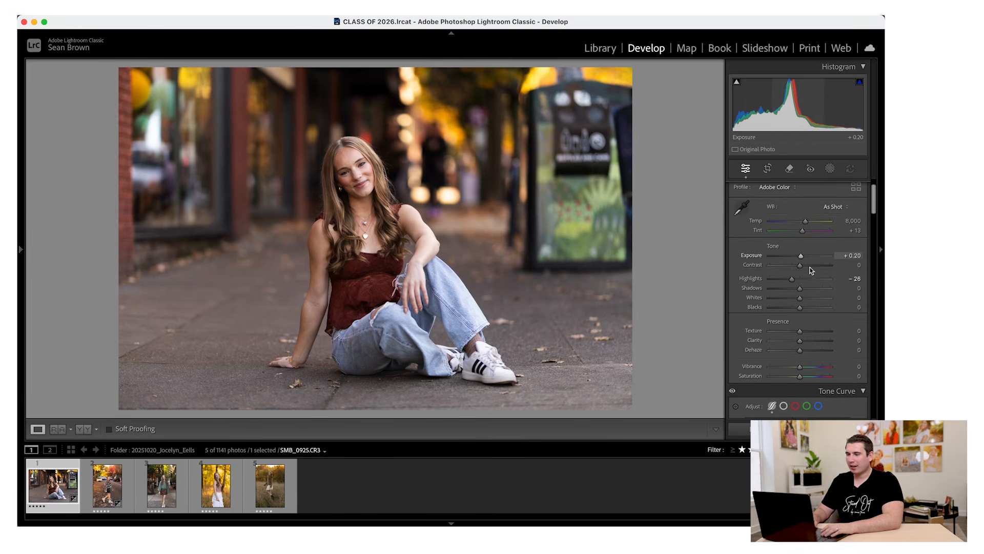
{"action": "left_click_drag", "start_coordinate": [793, 278], "coordinate": [789, 283]}
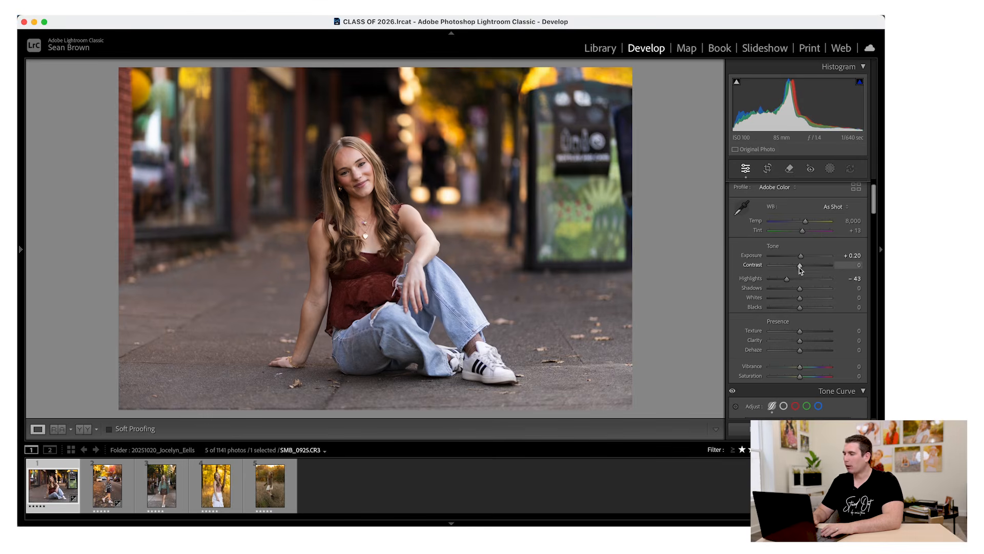
{"action": "left_click_drag", "start_coordinate": [801, 268], "coordinate": [804, 267]}
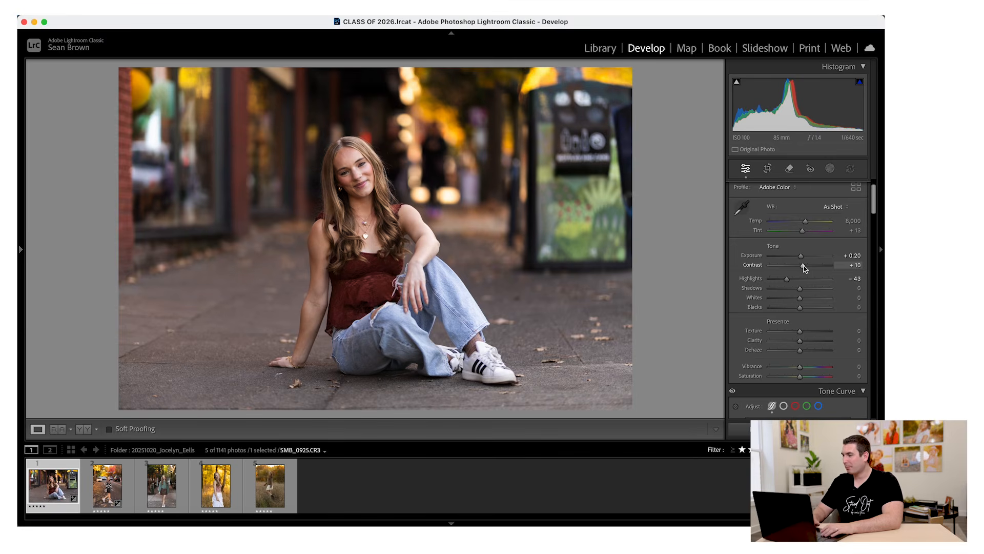
Lower the Blacks to -10 and raise the Shadows to +41, checking the detail in the clothing
{"action": "key", "text": "Down"}
{"action": "key", "text": "Down"}
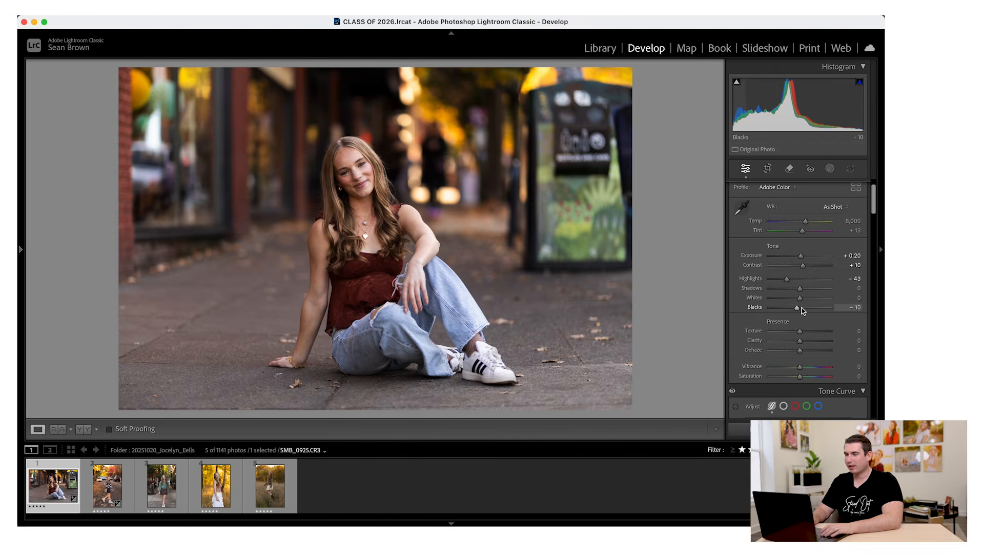
{"action": "left_click_drag", "start_coordinate": [799, 288], "coordinate": [807, 287]}
{"action": "left_click", "coordinate": [374, 285]}
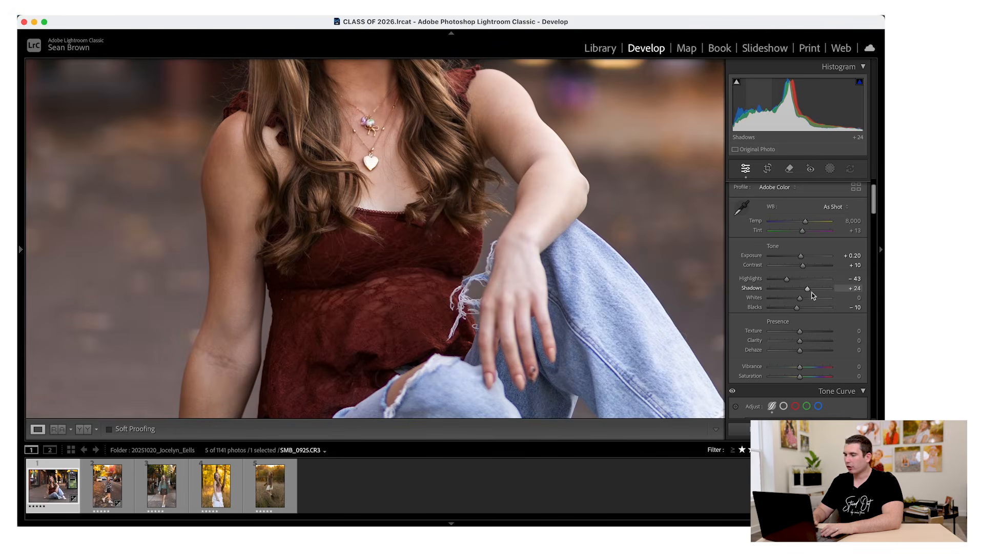
{"action": "left_click_drag", "start_coordinate": [809, 290], "coordinate": [814, 290]}
{"action": "key", "text": "z"}
Set the white balance Tint to +10 while comparing the before and after versions of the subject's face
{"action": "key", "text": "y"}
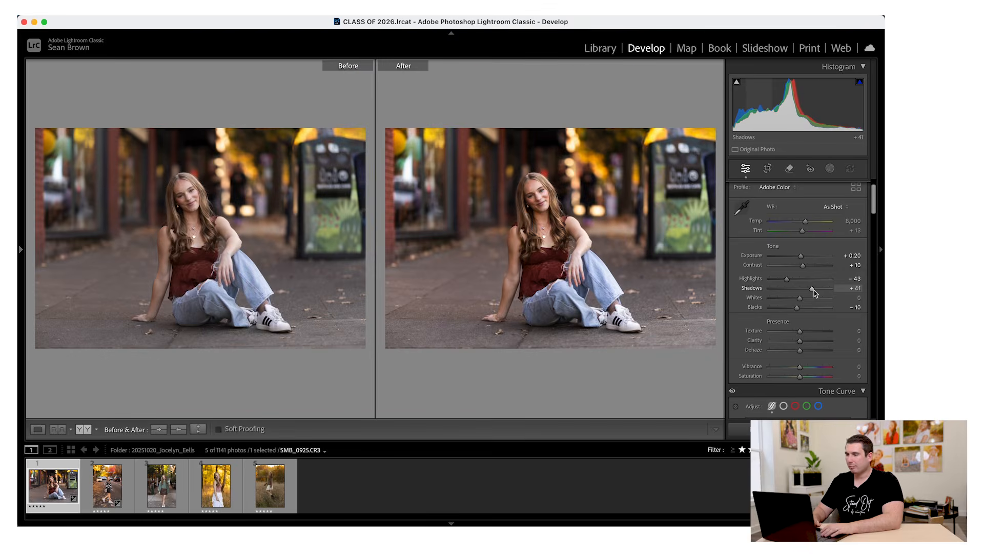
{"action": "left_click", "coordinate": [542, 198]}
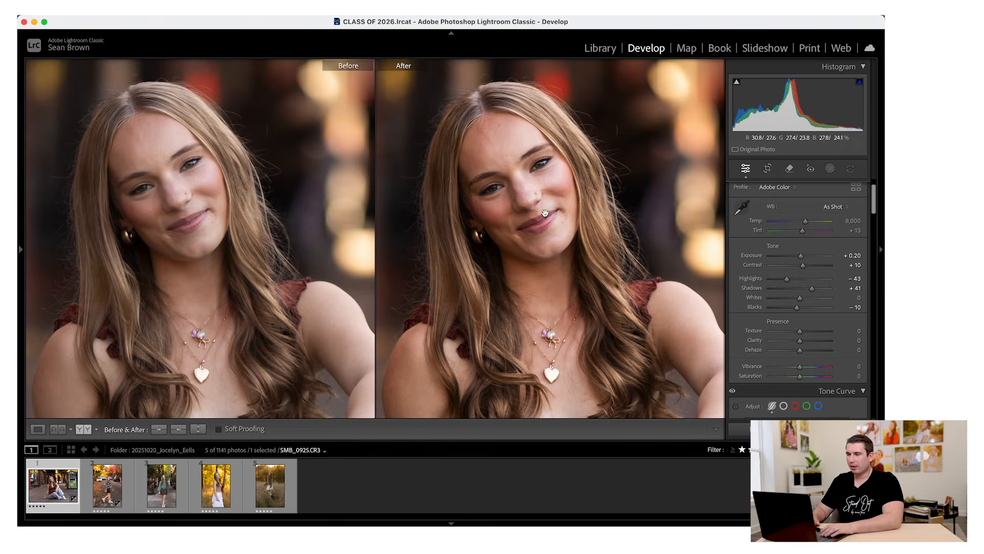
{"action": "left_click", "coordinate": [856, 232]}
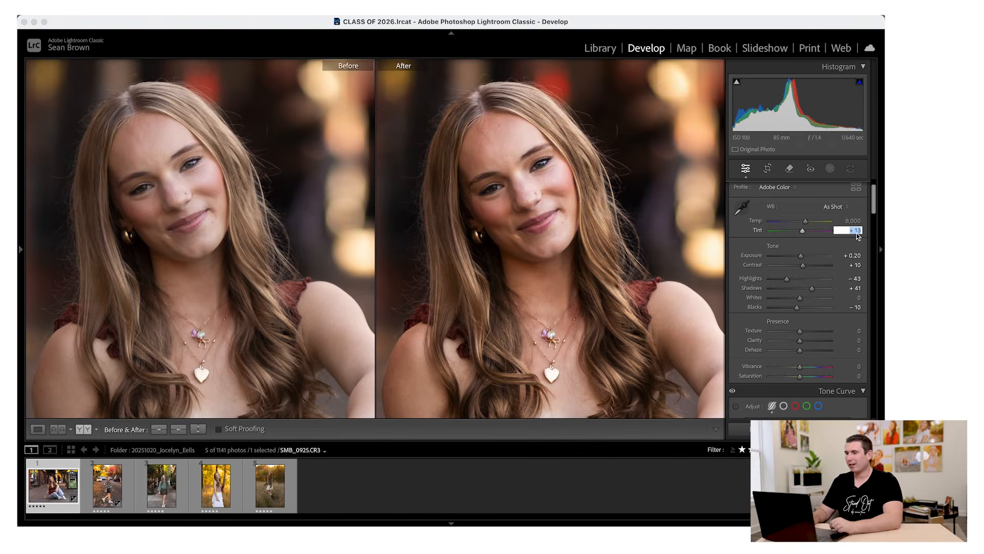
{"action": "type", "text": "11"}
{"action": "key", "text": "Return"}
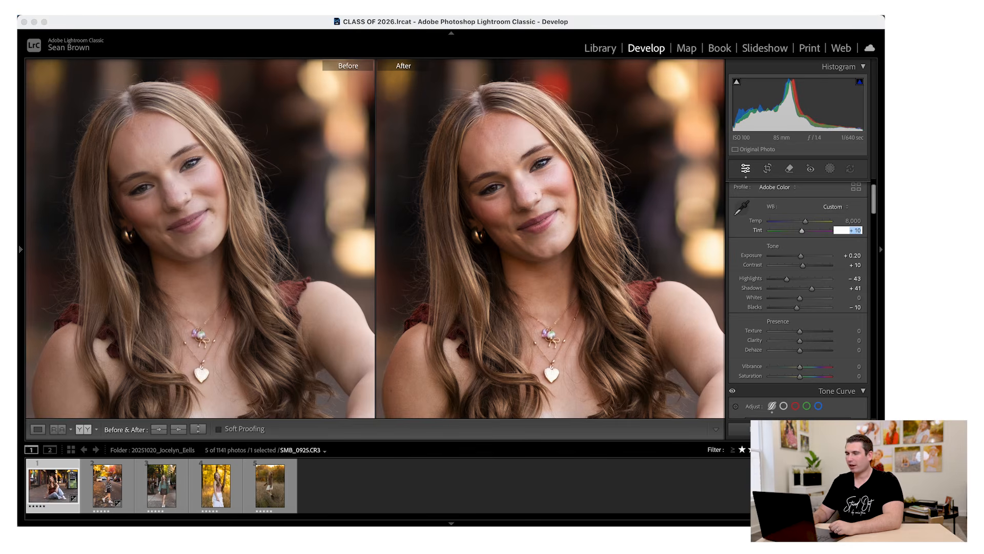
{"action": "key", "text": "Return"}
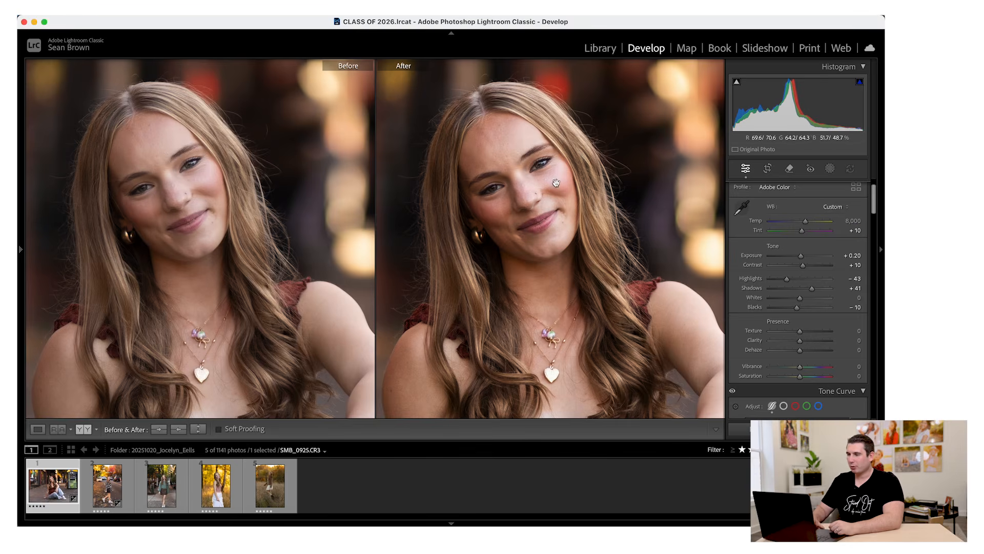
Compare the edited photo with the original, first side by side and then by toggling the full image
{"action": "left_click_drag", "start_coordinate": [550, 198], "coordinate": [569, 203]}
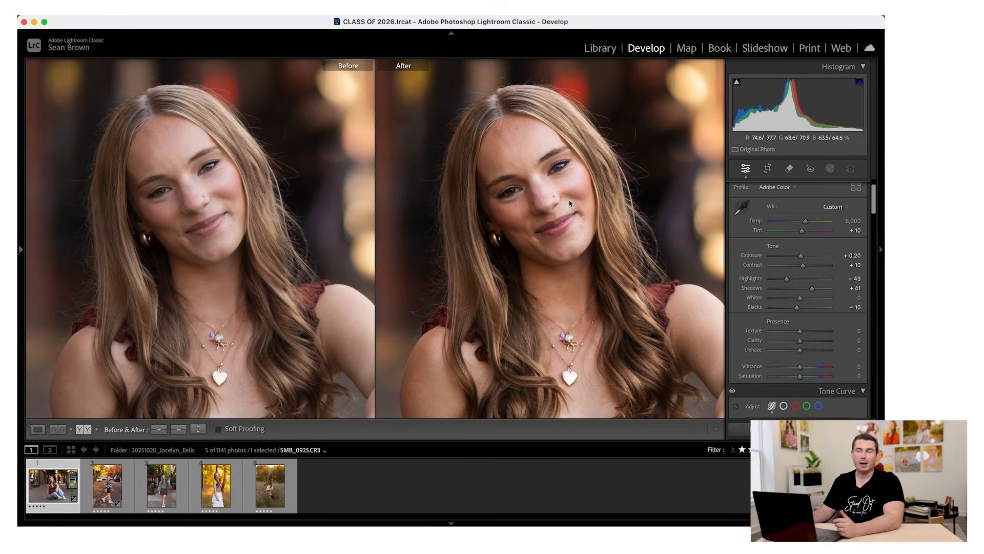
{"action": "left_click", "coordinate": [569, 200]}
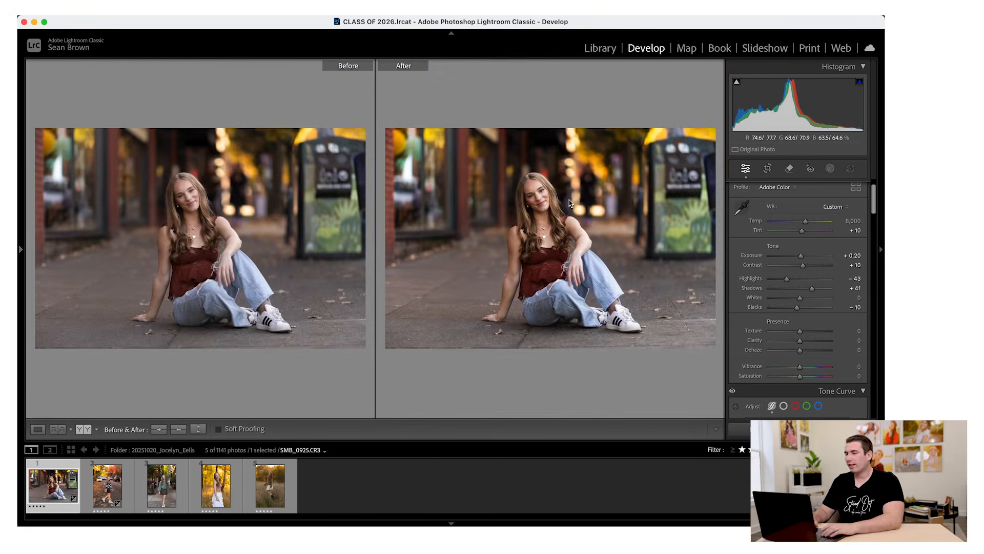
{"action": "key", "text": "y"}
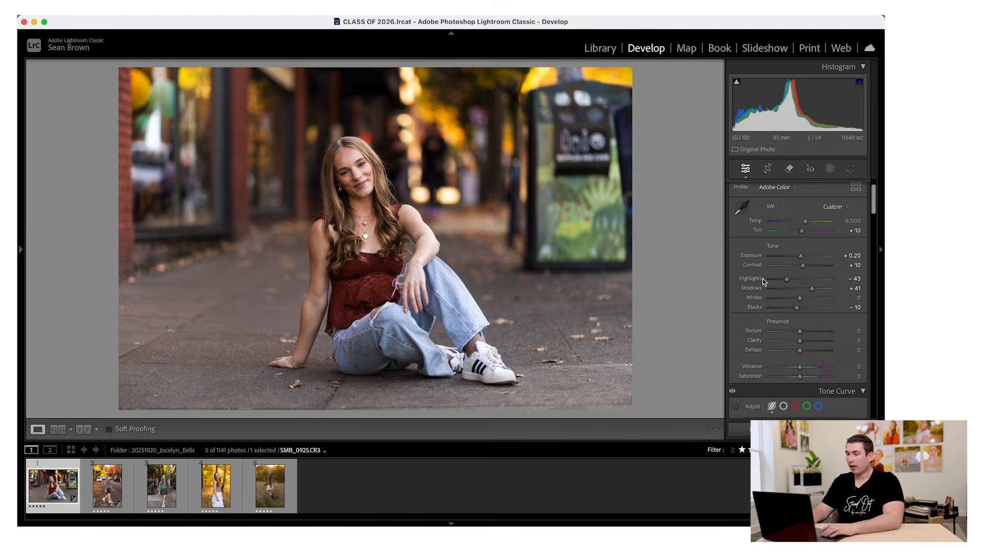
{"action": "key", "text": "backslash"}
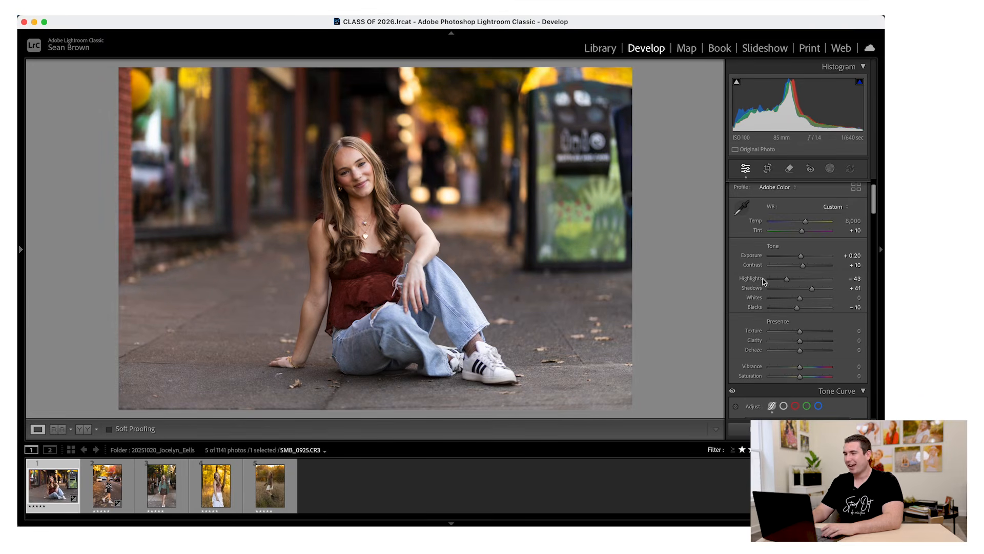
{"action": "key", "text": "backslash"}
{"action": "key", "text": "backslash"}
{"action": "key", "text": "backslash"}
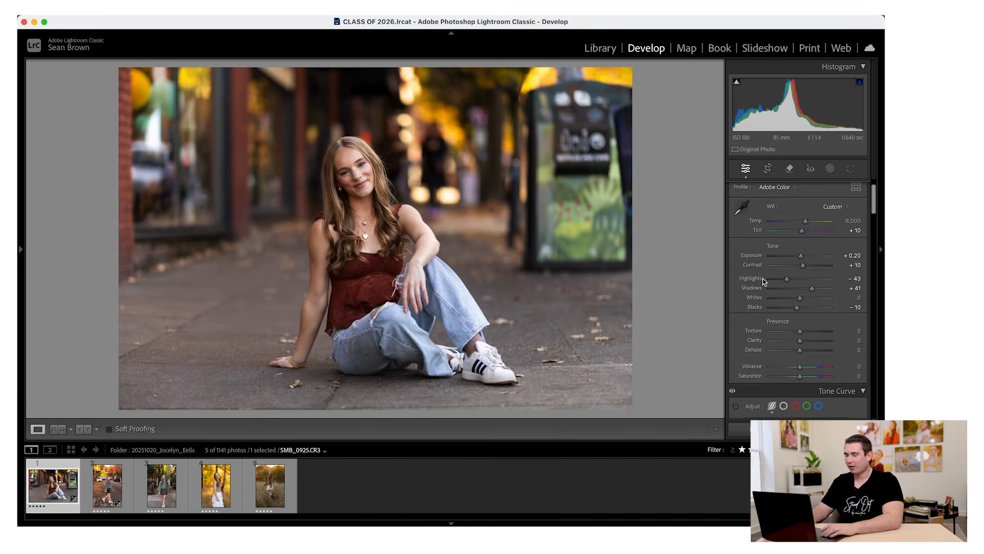
Reduce the photo's Contrast to +5
{"action": "left_click", "coordinate": [803, 266]}
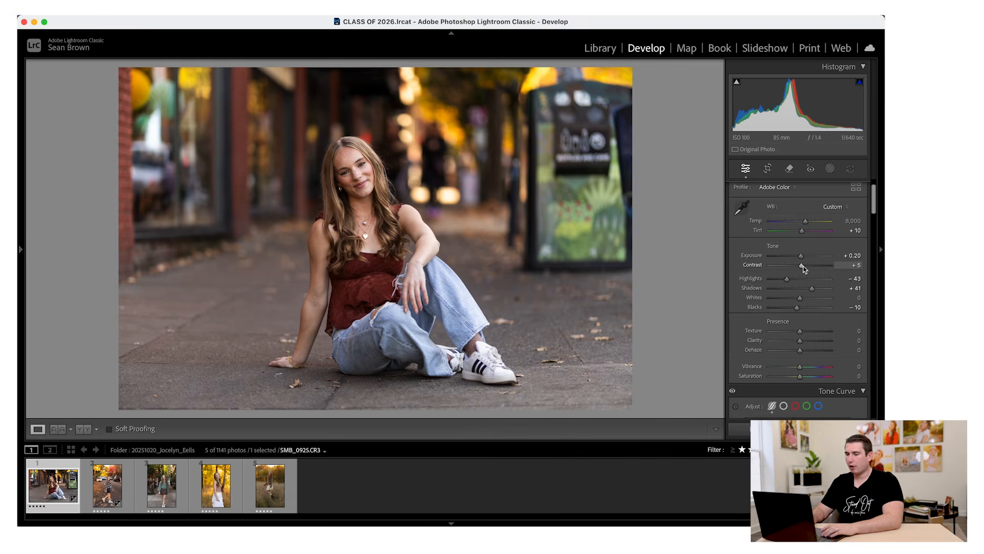
{"action": "key", "text": "XF86MonBrightnessUp"}
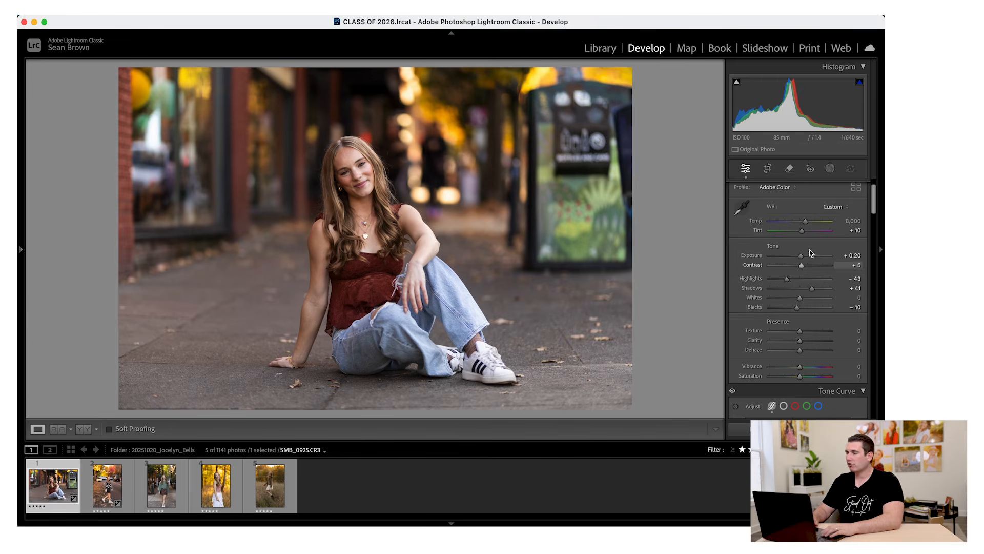
Remove the green box in the background beside the subject using generative AI at brush size 43, and choose the third variation
{"action": "left_click", "coordinate": [791, 171]}
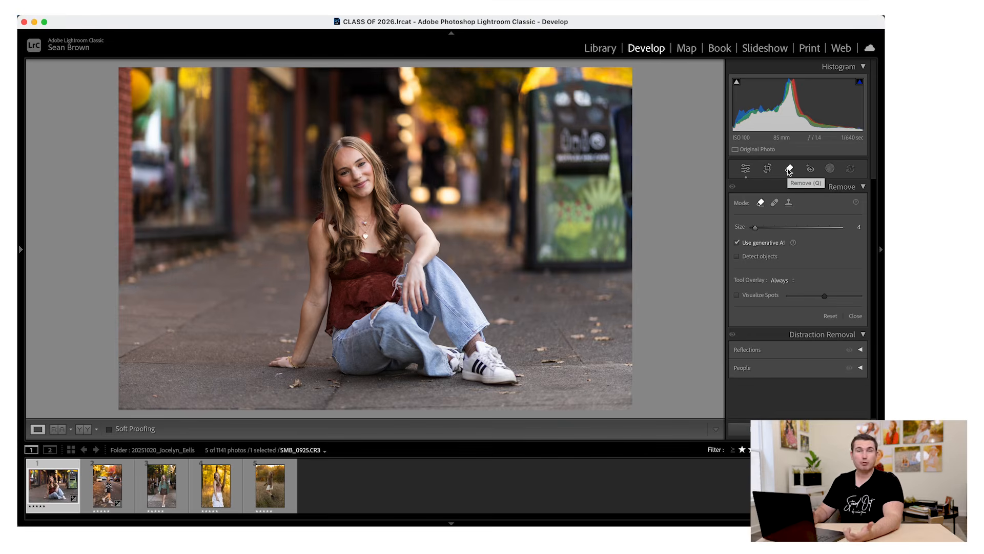
{"action": "scroll", "coordinate": [623, 134], "scroll_direction": "up", "scroll_amount": 10}
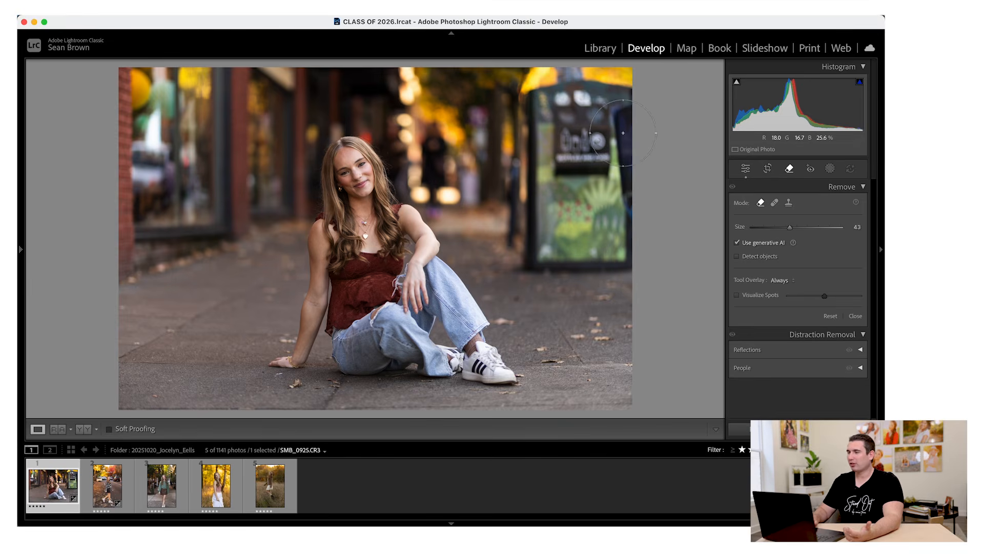
{"action": "mouse_move", "coordinate": [623, 133]}
{"action": "left_mouse_down"}
{"action": "mouse_move", "coordinate": [583, 103]}
{"action": "mouse_move", "coordinate": [551, 115]}
{"action": "mouse_move", "coordinate": [536, 248]}
{"action": "mouse_move", "coordinate": [600, 252]}
{"action": "mouse_move", "coordinate": [639, 225]}
{"action": "mouse_move", "coordinate": [617, 146]}
{"action": "mouse_move", "coordinate": [583, 189]}
{"action": "mouse_move", "coordinate": [622, 204]}
{"action": "mouse_move", "coordinate": [586, 198]}
{"action": "left_mouse_up"}
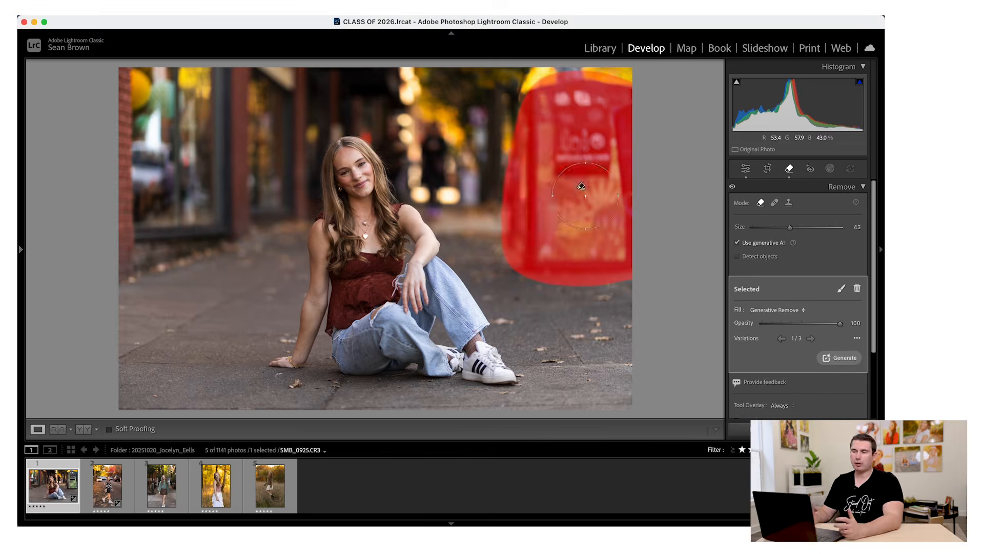
{"action": "left_click", "coordinate": [813, 339]}
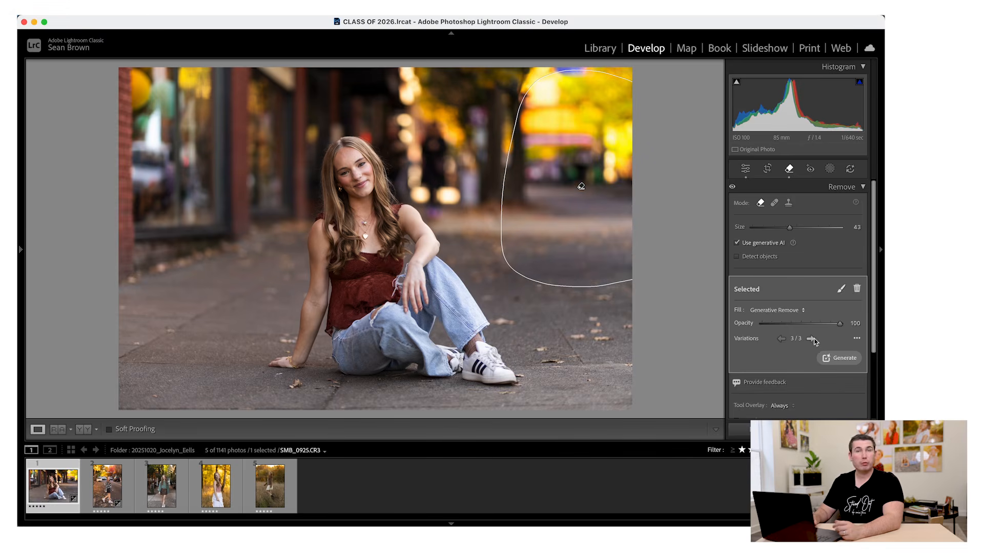
Close the Remove tool, compare the photo with its original, and recheck the removal area before returning to the Basic adjustments
{"action": "left_click", "coordinate": [789, 175]}
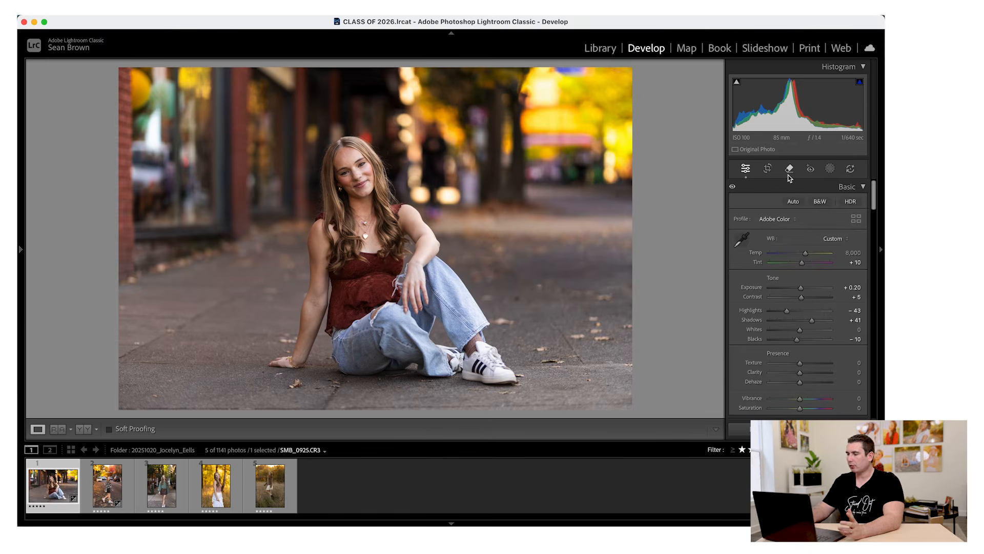
{"action": "key", "text": "backslash"}
{"action": "key", "text": "backslash"}
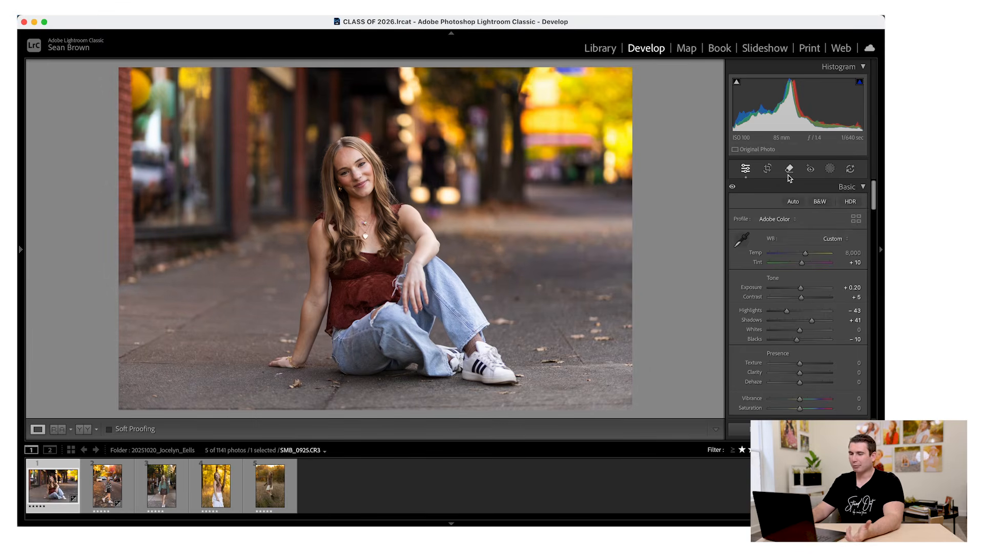
{"action": "left_click", "coordinate": [789, 170]}
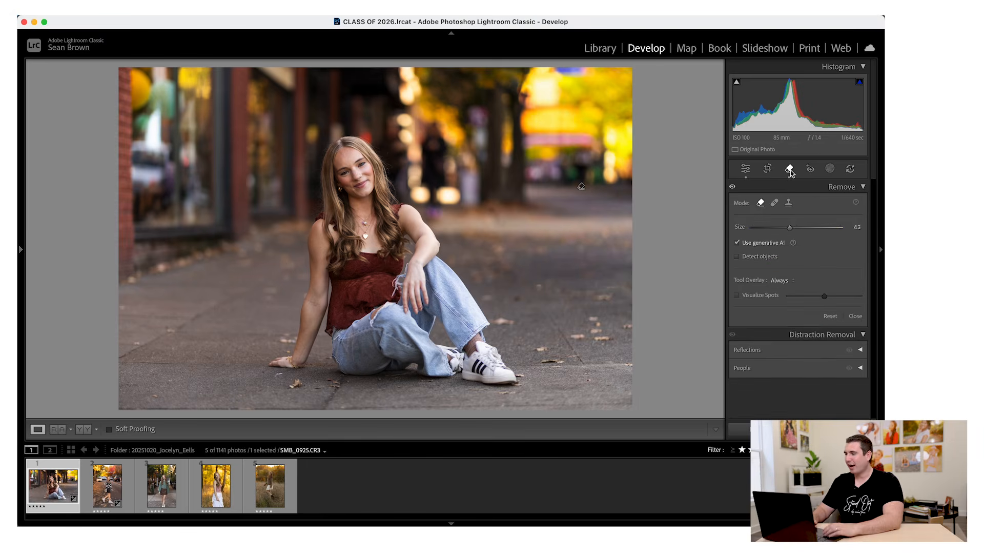
{"action": "left_click", "coordinate": [745, 168]}
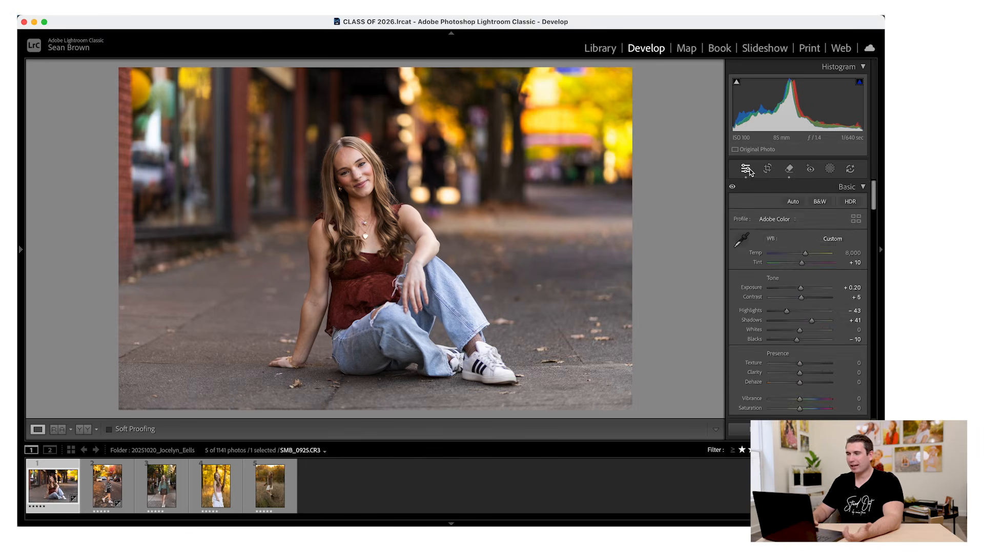
Look over the Transform, Calibration and Lens Corrections settings, and inspect the subject's face up close
{"action": "scroll", "coordinate": [786, 313], "scroll_direction": "down", "scroll_amount": 15}
{"action": "scroll", "coordinate": [786, 312], "scroll_direction": "down", "scroll_amount": 15}
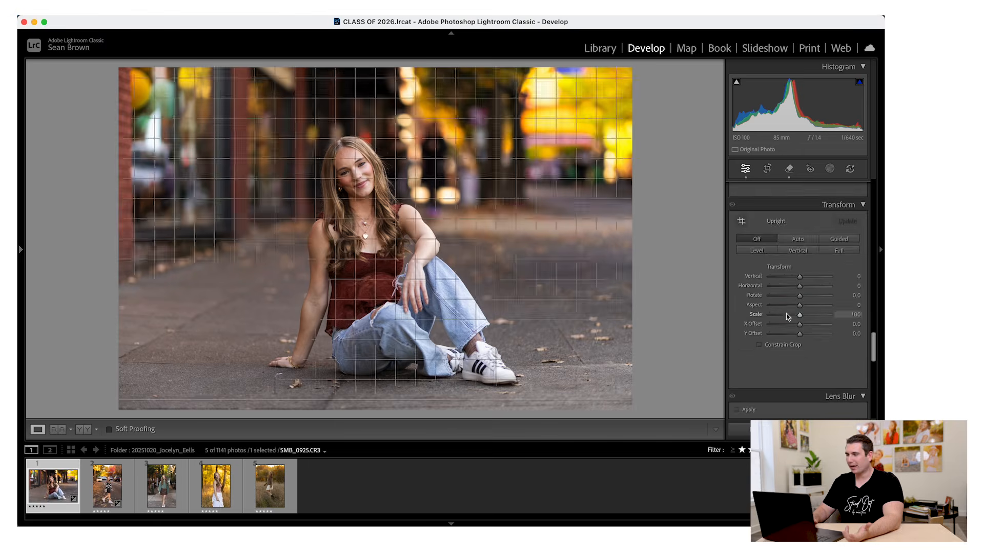
{"action": "scroll", "coordinate": [788, 316], "scroll_direction": "up", "scroll_amount": 10}
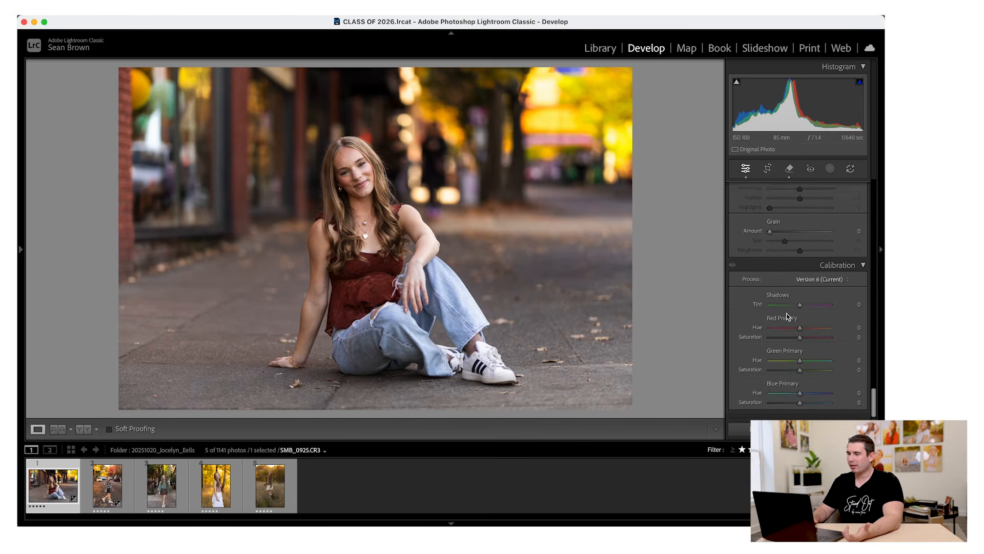
{"action": "scroll", "coordinate": [788, 316], "scroll_direction": "up", "scroll_amount": 8}
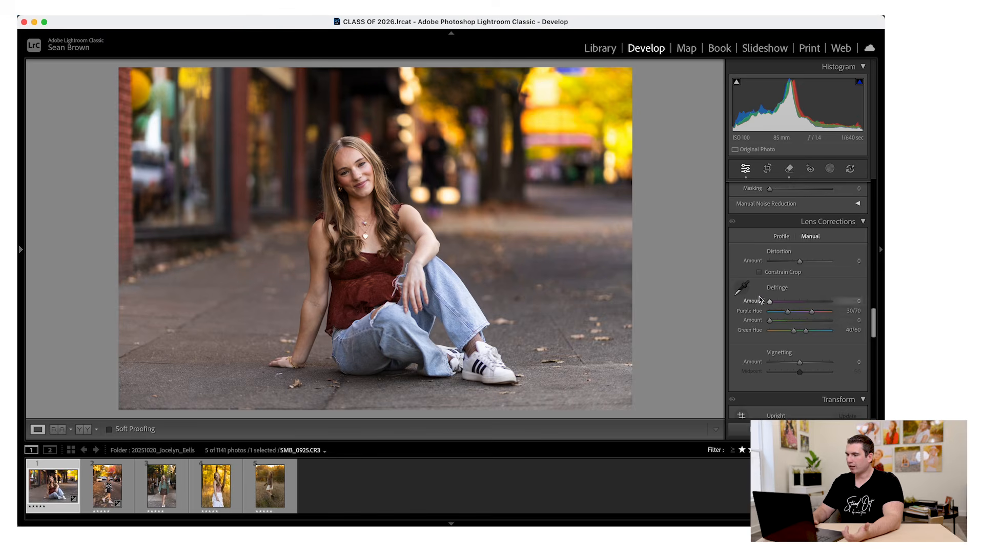
{"action": "left_click", "coordinate": [373, 155]}
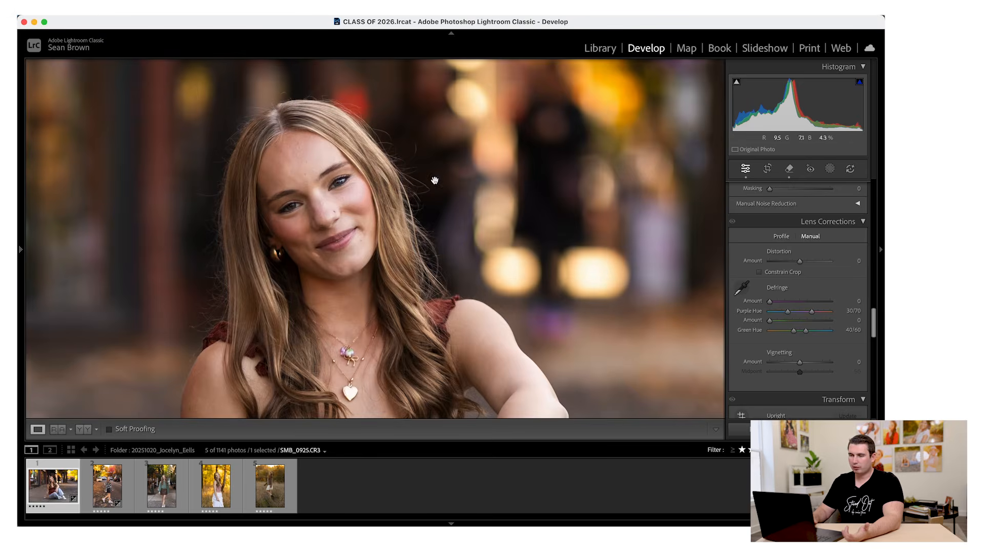
{"action": "left_click", "coordinate": [467, 298]}
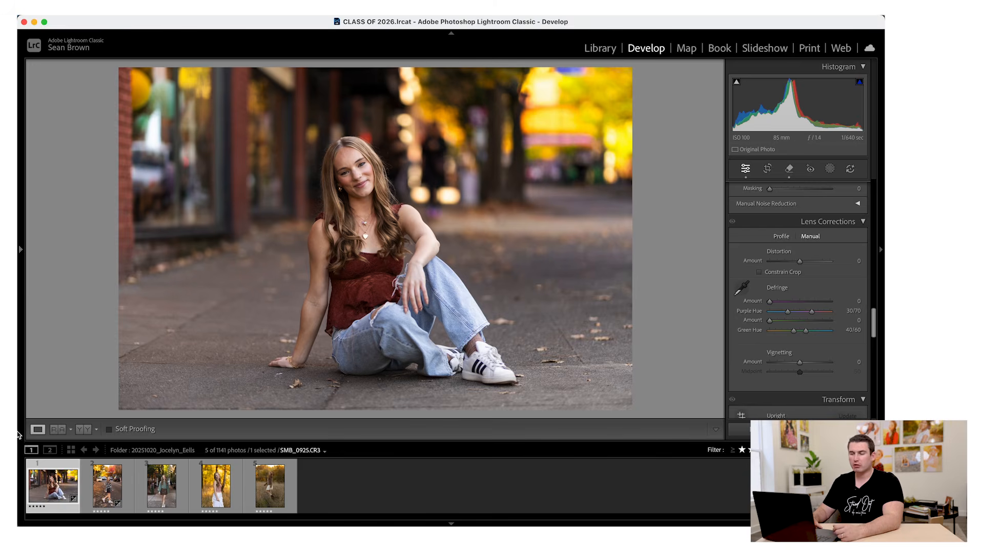
Open the street-crossing portrait SMB_0992.CR3 and set Exposure to +0.20, Contrast to +15 and Highlights to -60
{"action": "left_click", "coordinate": [95, 495]}
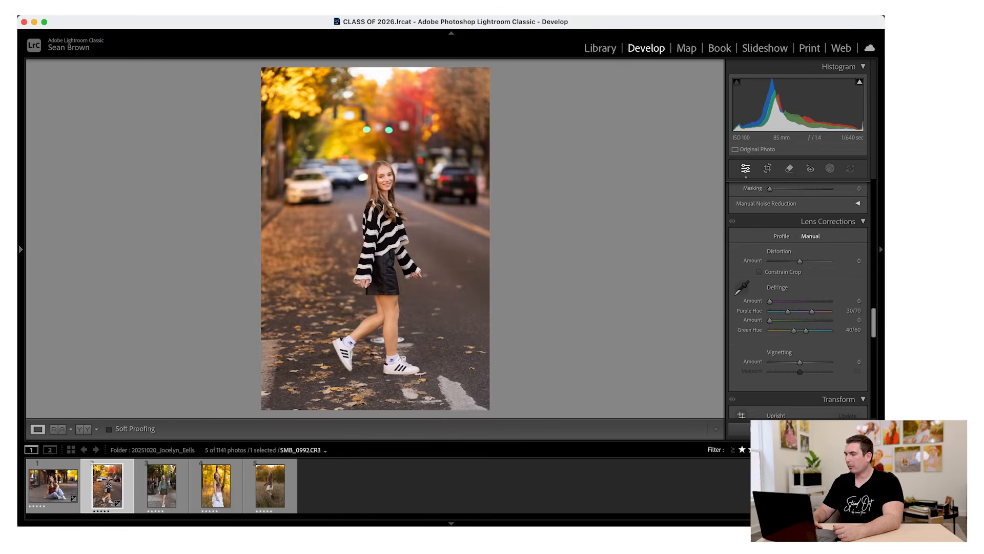
{"action": "scroll", "coordinate": [797, 260], "scroll_direction": "up", "scroll_amount": 10}
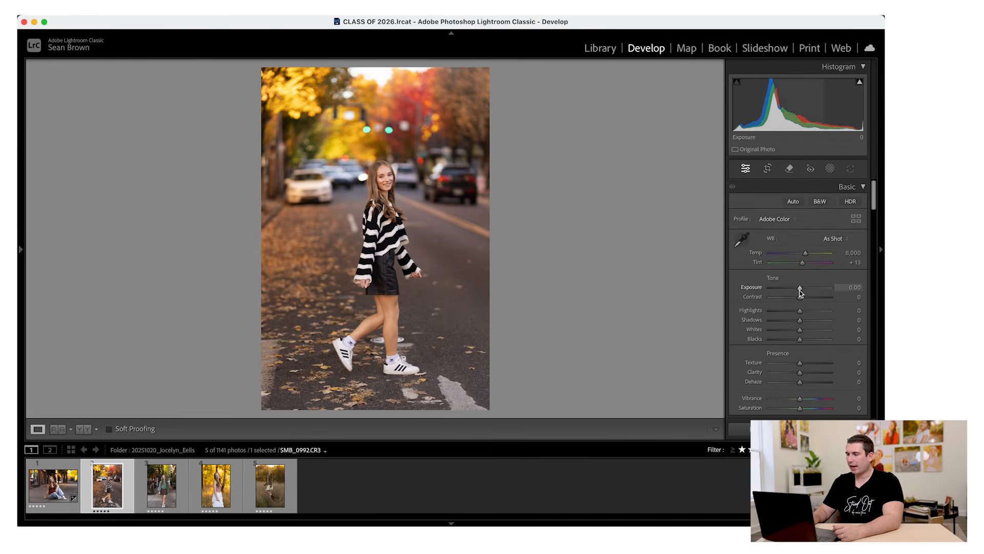
{"action": "mouse_move", "coordinate": [800, 311]}
{"action": "left_mouse_down"}
{"action": "mouse_move", "coordinate": [780, 312]}
{"action": "mouse_move", "coordinate": [796, 288]}
{"action": "mouse_move", "coordinate": [800, 300]}
{"action": "left_mouse_up"}
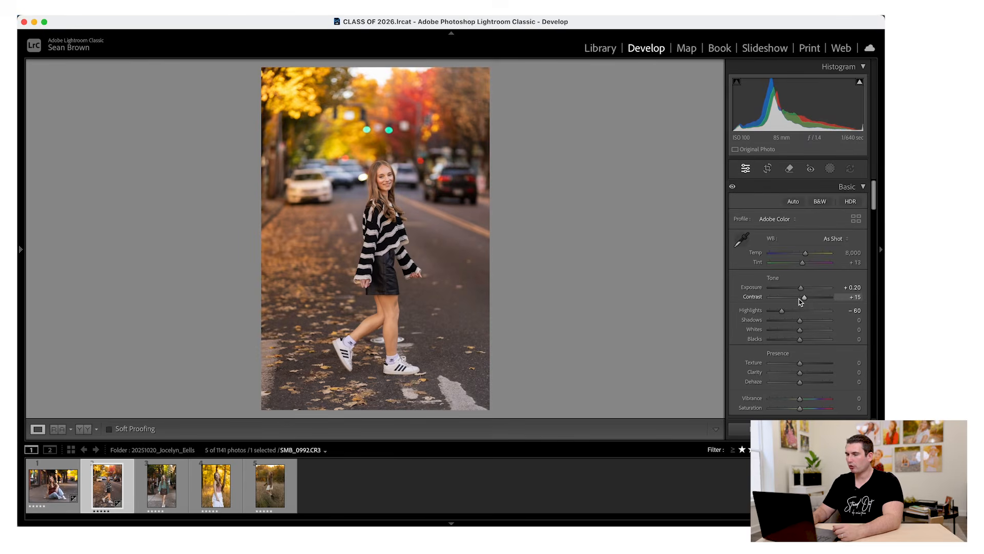
Shape the street portrait's parametric tone curve with Lights at +10 and Darks at -10
{"action": "scroll", "coordinate": [801, 302], "scroll_direction": "down", "scroll_amount": 5}
{"action": "left_click_drag", "start_coordinate": [798, 250], "coordinate": [799, 259]}
{"action": "scroll", "coordinate": [798, 344], "scroll_direction": "down", "scroll_amount": 5}
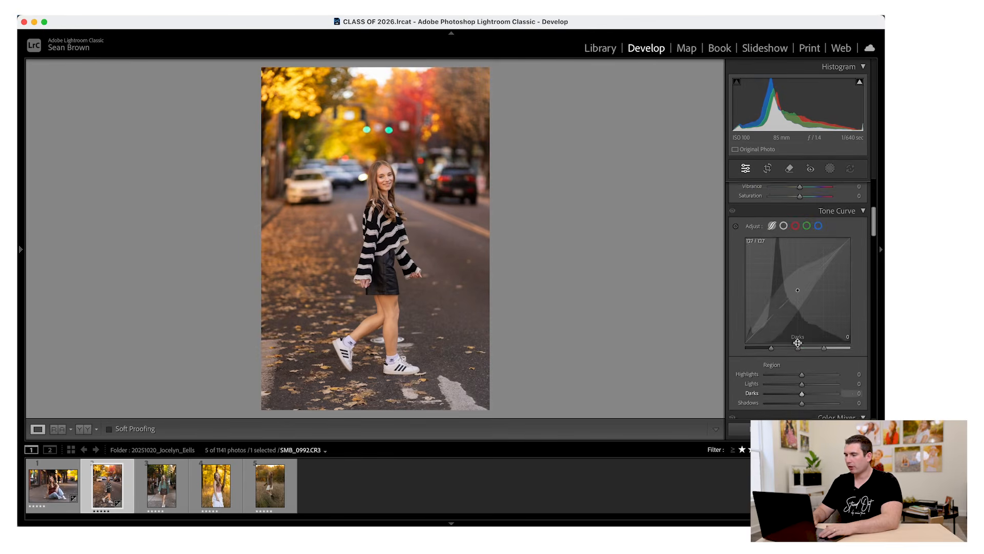
{"action": "left_click_drag", "start_coordinate": [775, 328], "coordinate": [775, 331]}
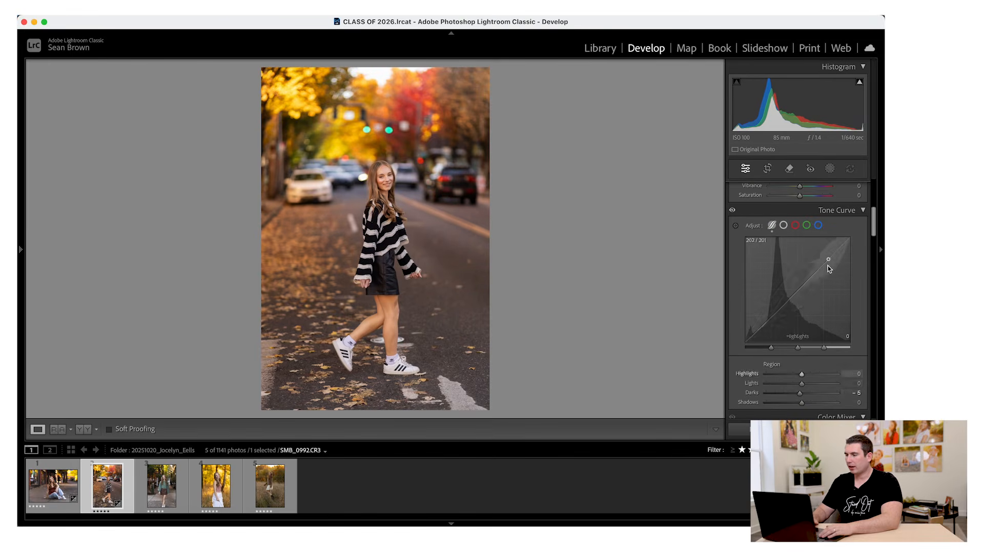
{"action": "left_click_drag", "start_coordinate": [819, 273], "coordinate": [818, 272]}
{"action": "left_click_drag", "start_coordinate": [773, 320], "coordinate": [773, 322]}
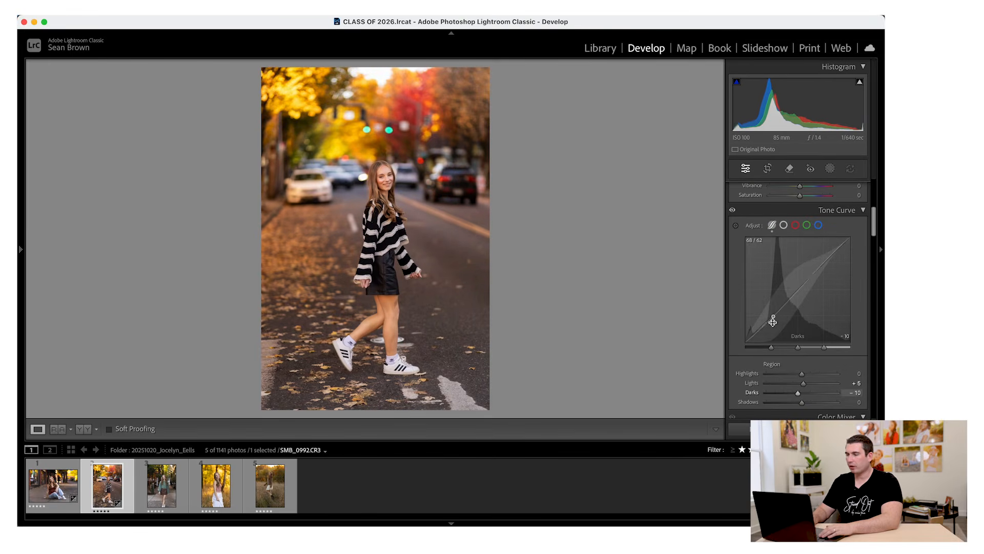
{"action": "left_click_drag", "start_coordinate": [820, 277], "coordinate": [820, 271]}
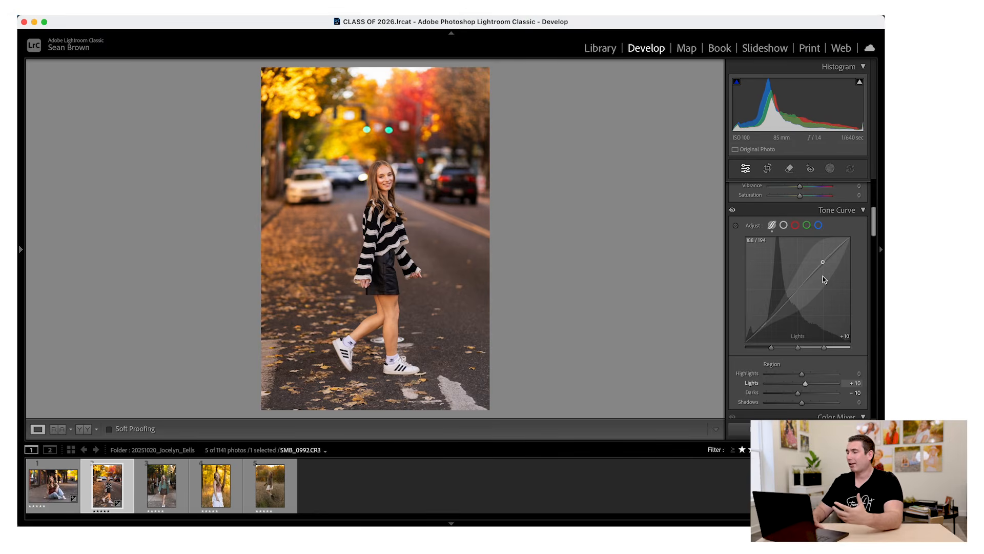
Set Temp to 7,900, Contrast to +10, Shadows to +14 and Blacks to -10, and compare the result side by side with the original
{"action": "scroll", "coordinate": [811, 282], "scroll_direction": "up", "scroll_amount": 2}
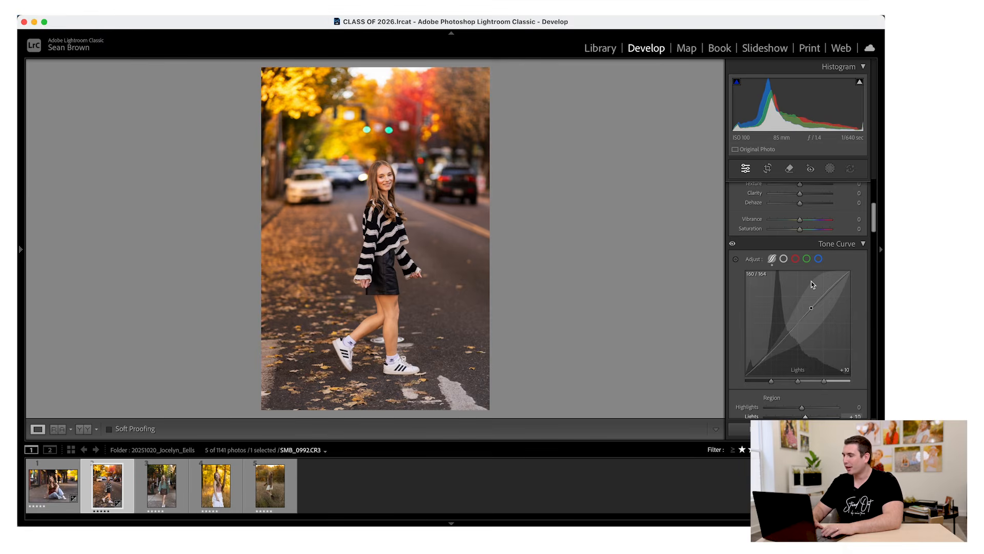
{"action": "scroll", "coordinate": [811, 283], "scroll_direction": "up", "scroll_amount": 10}
{"action": "key", "text": "Down"}
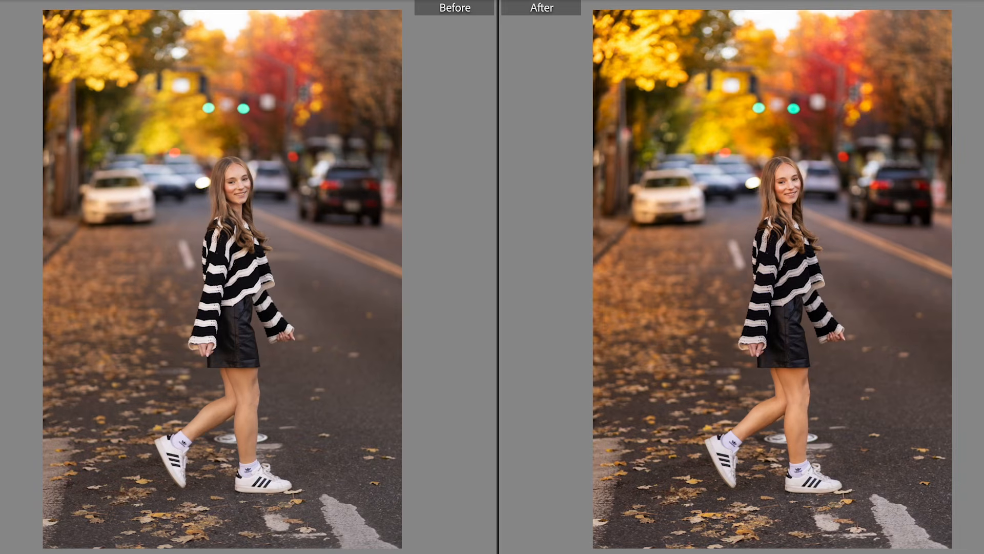
{"action": "key", "text": "y"}
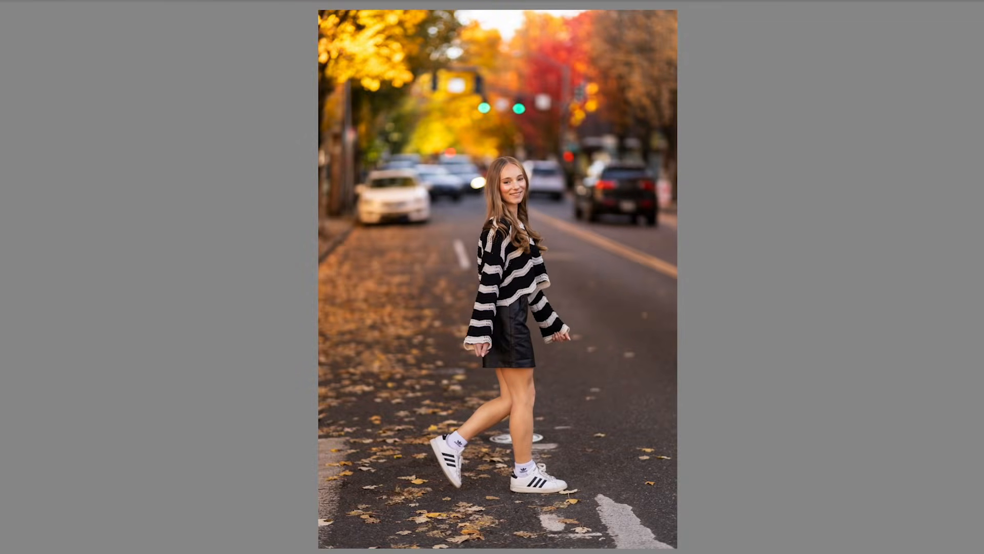
{"action": "key", "text": "y"}
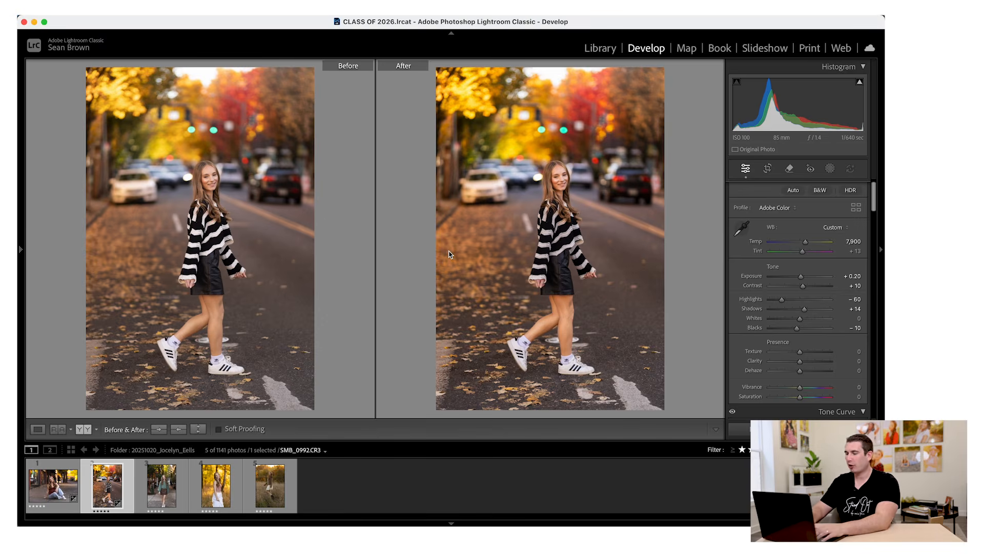
{"action": "key", "text": "y"}
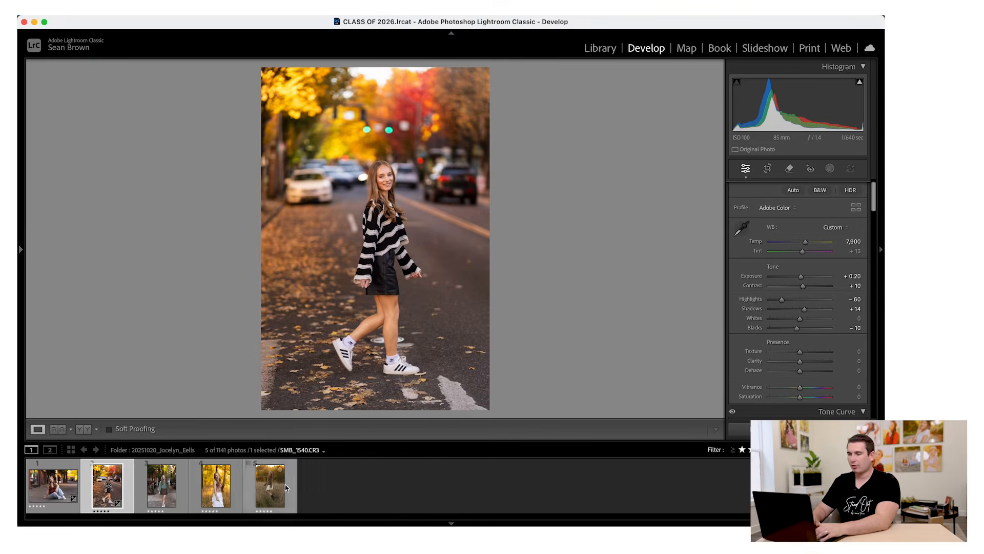
Filter the library to photos rated two stars and up, and compare the edited street photo with the closer shot two frames on
{"action": "key", "text": "g"}
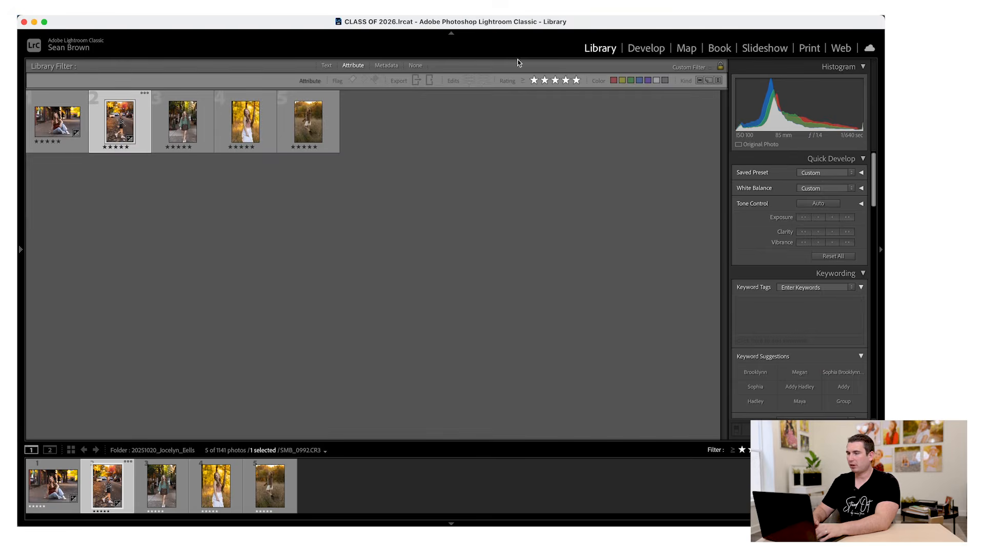
{"action": "left_click", "coordinate": [547, 81]}
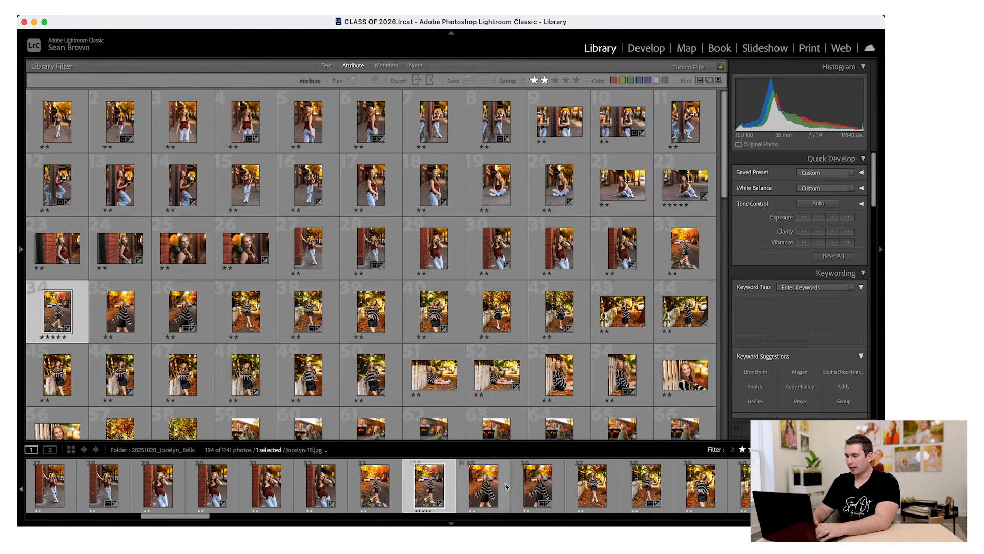
{"action": "left_click", "coordinate": [529, 486], "text": "super"}
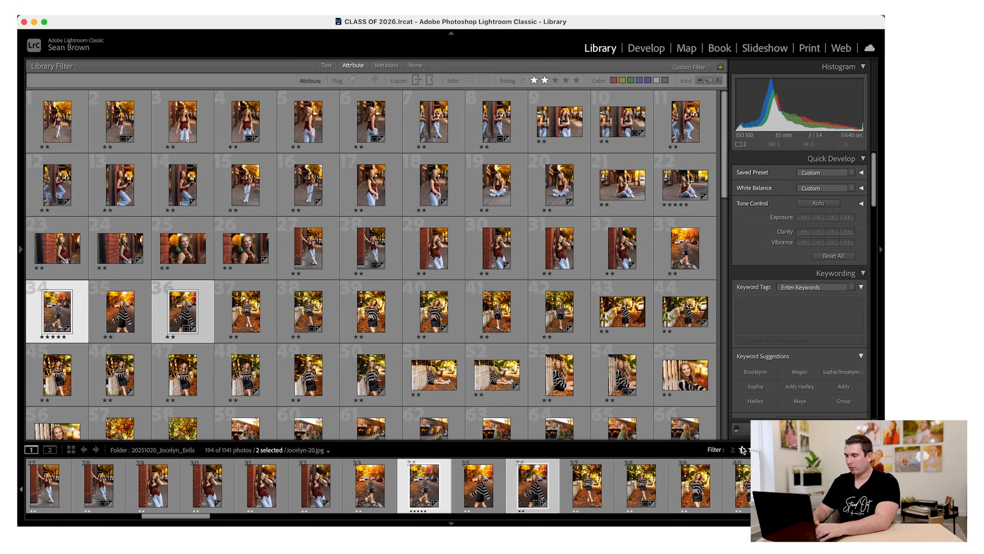
{"action": "key", "text": "c"}
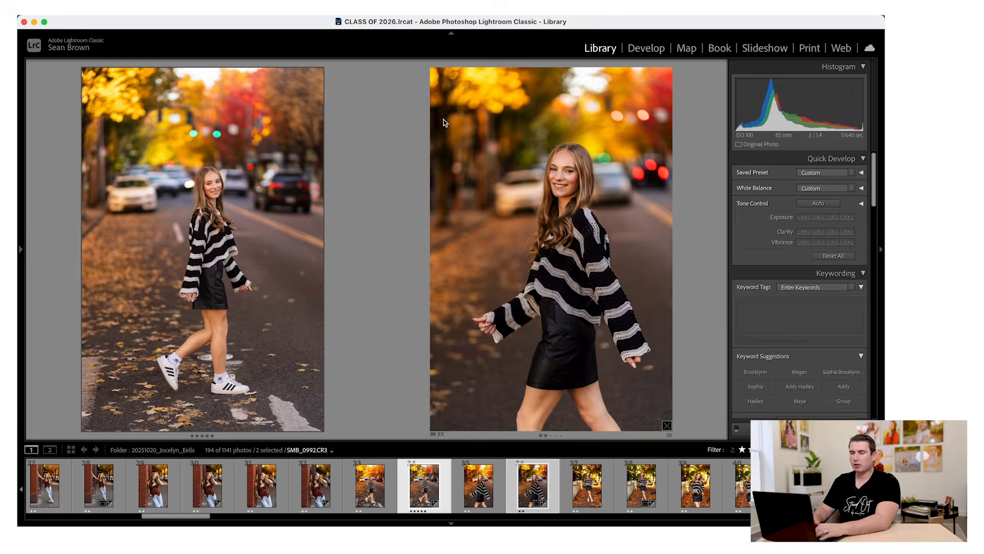
Synchronize the edited street photo's Default subset of develop settings to the selected closer shot
{"action": "key", "text": "d"}
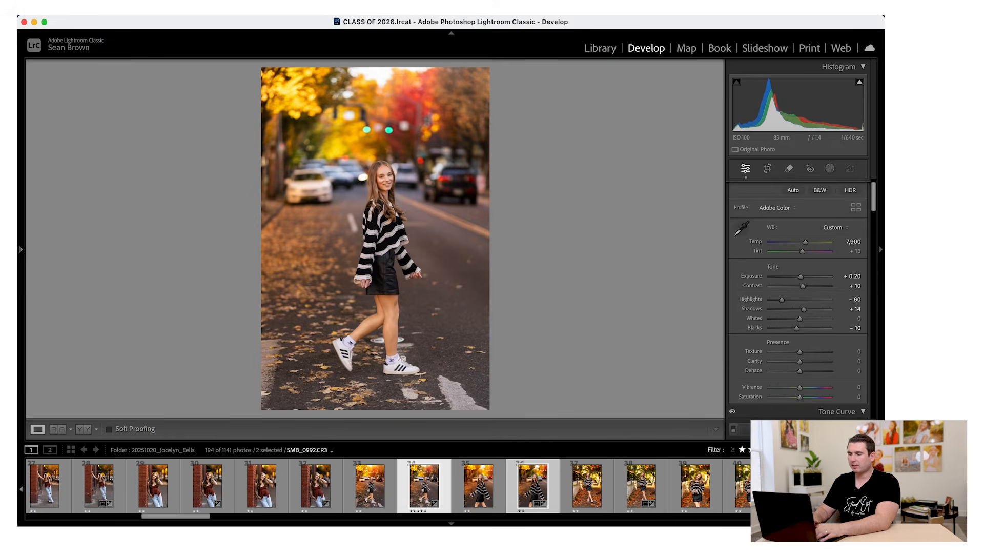
{"action": "key", "text": "super+shift+s"}
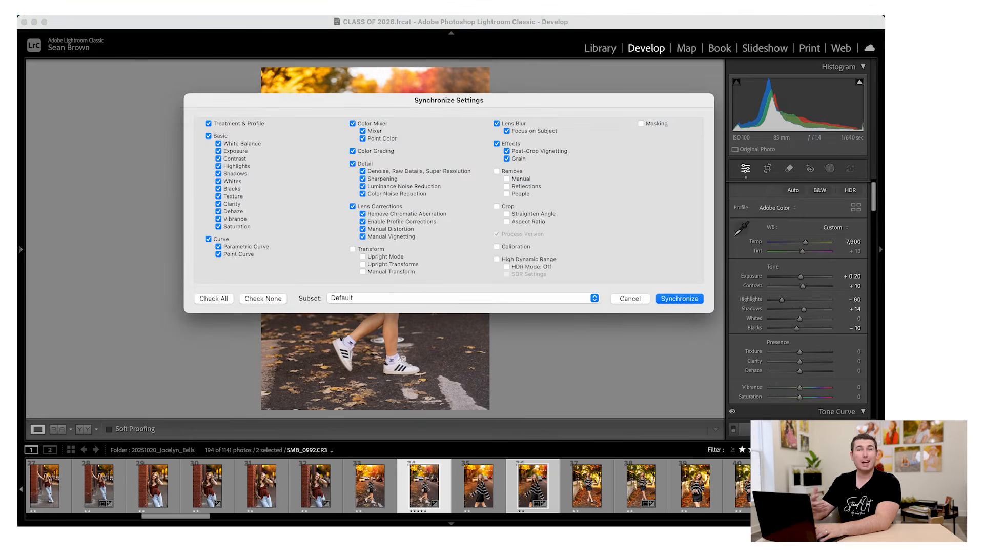
{"action": "key", "text": "Return"}
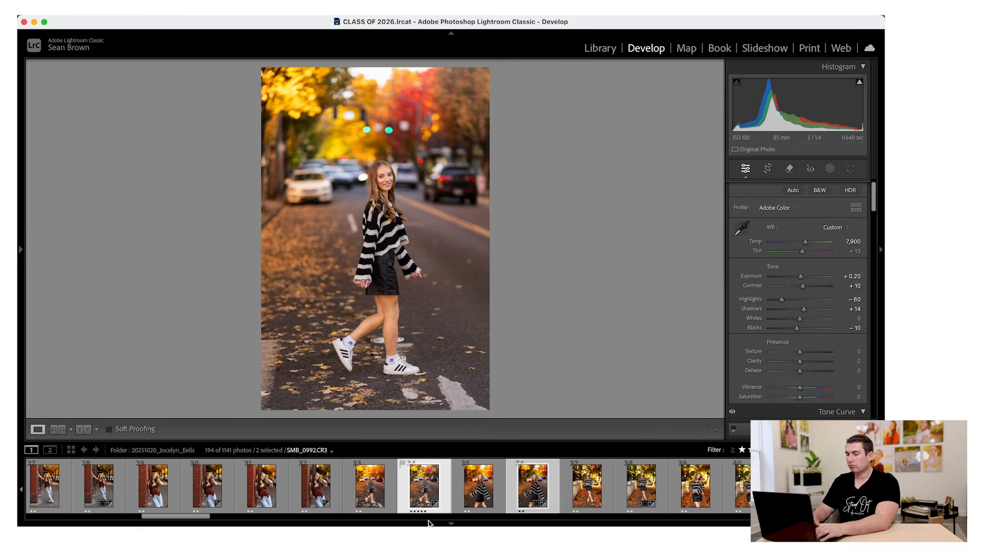
Show only the five-star photos again and look up the Sync Settings command without running it
{"action": "key", "text": "super+alt+5"}
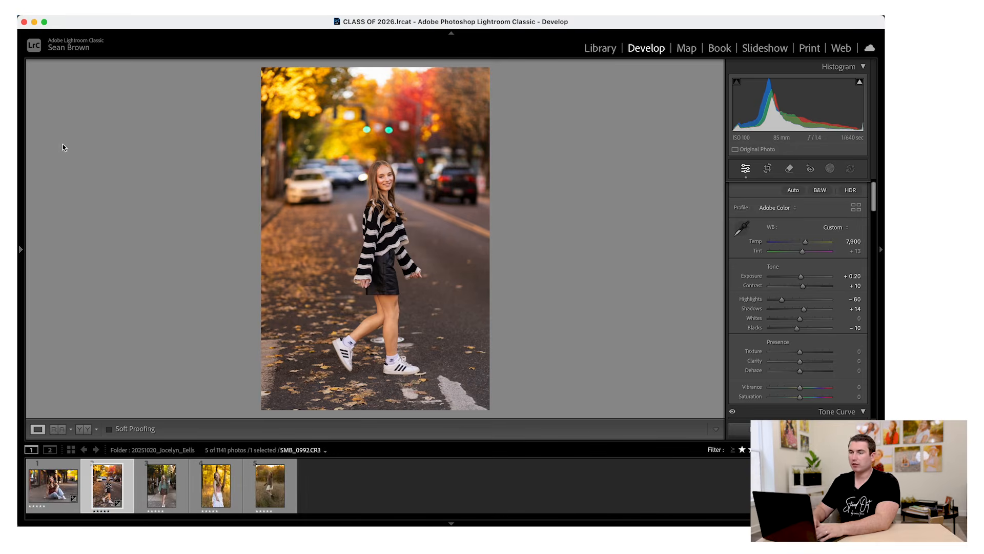
{"action": "left_click", "coordinate": [223, 17]}
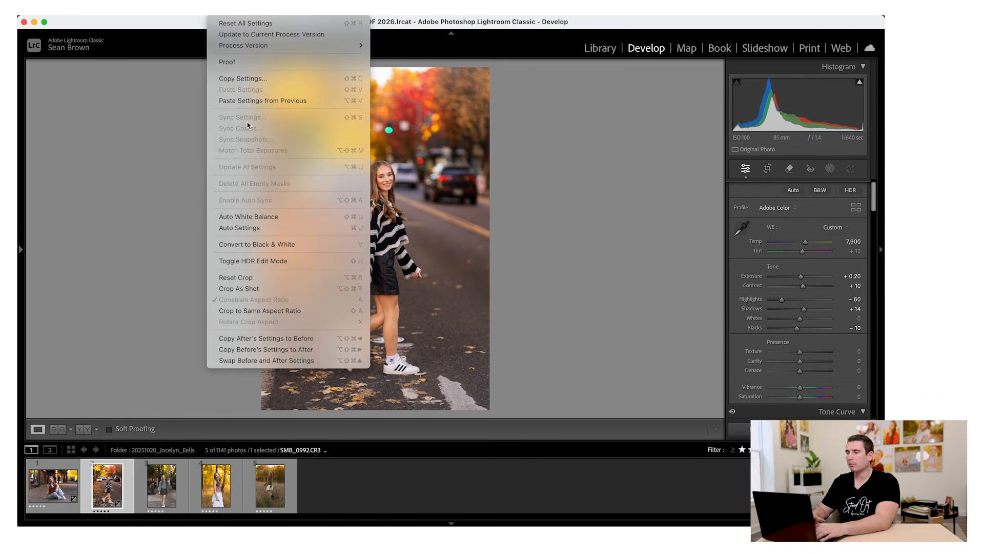
{"action": "left_click", "coordinate": [533, 153]}
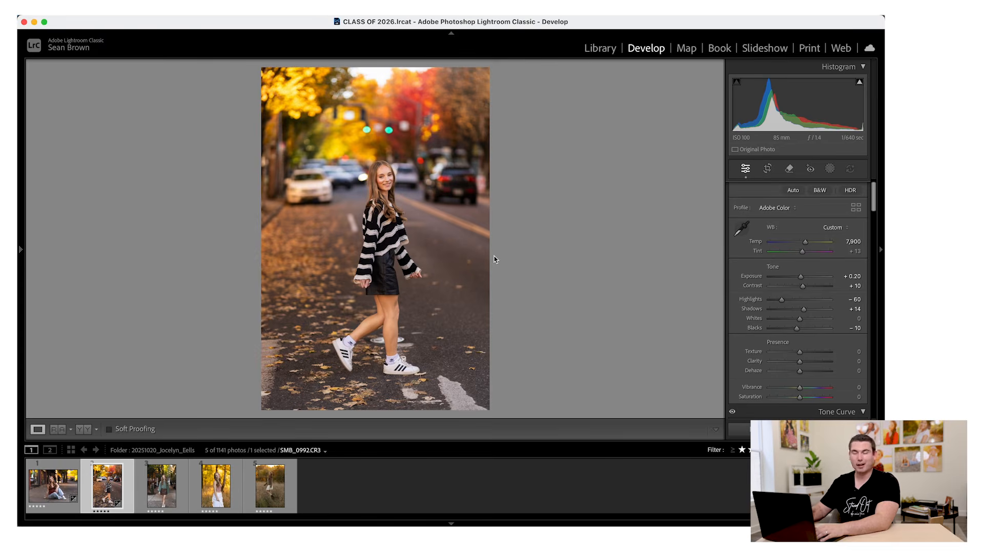
Add a linear gradient mask from the top of the street photo down to the subject's knees, and set its Temp to 17
{"action": "left_click", "coordinate": [829, 169]}
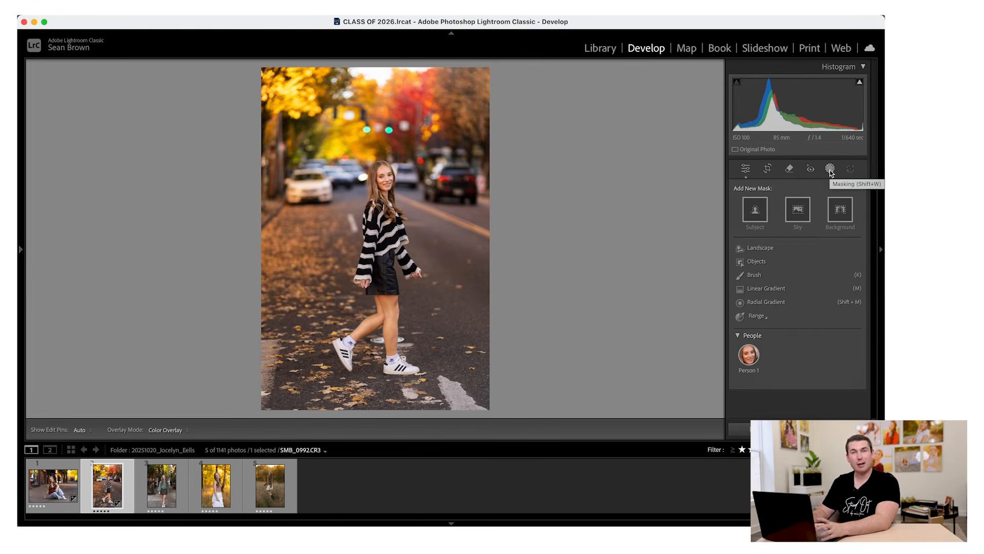
{"action": "left_click", "coordinate": [753, 290]}
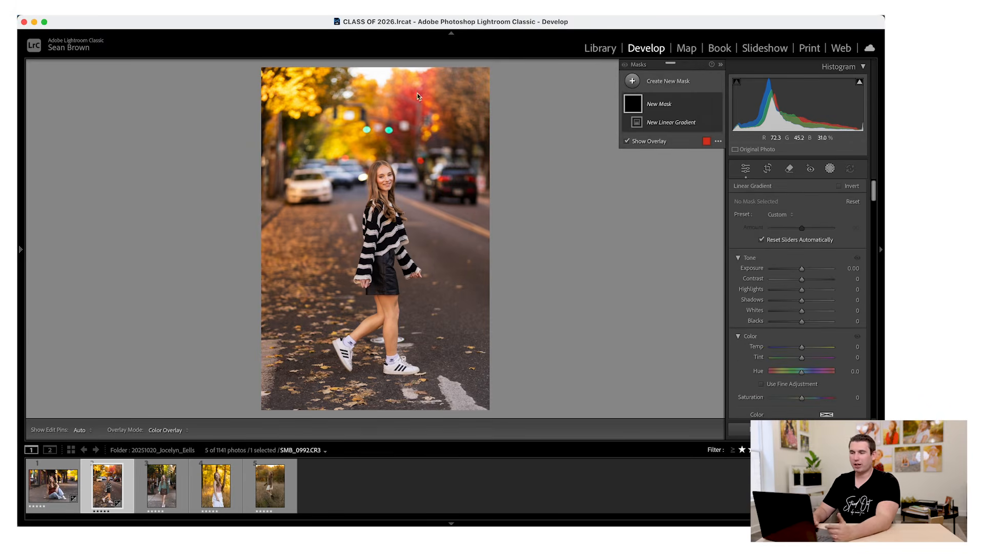
{"action": "left_click_drag", "start_coordinate": [391, 79], "coordinate": [393, 316]}
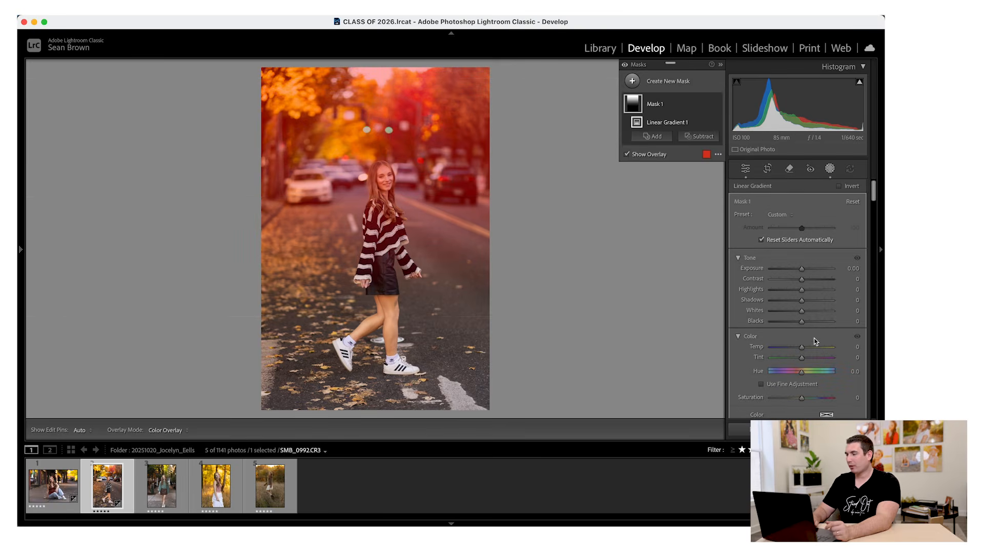
{"action": "left_click_drag", "start_coordinate": [802, 351], "coordinate": [806, 350]}
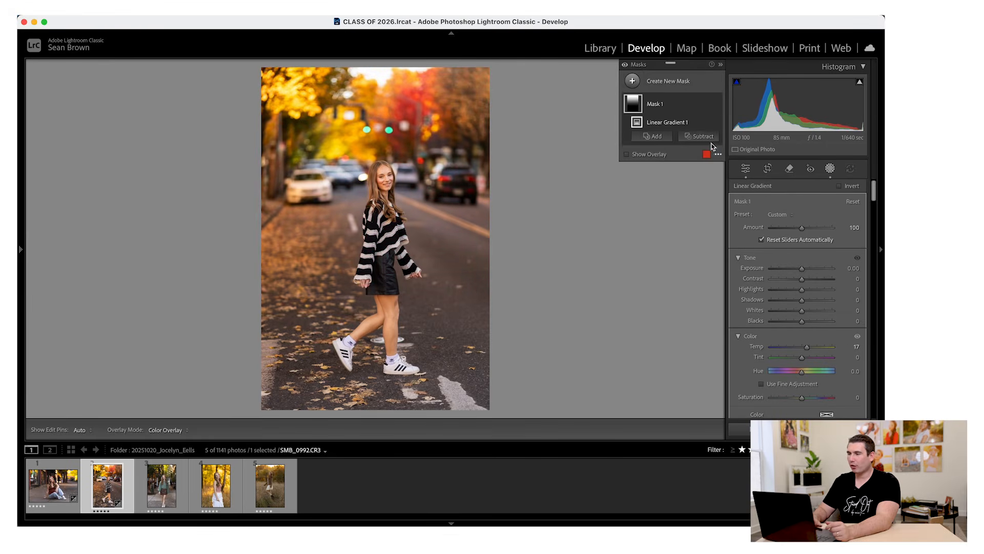
Toggle the linear gradient mask's visibility to compare the street photo's background with and without the warming
{"action": "left_click", "coordinate": [718, 103]}
{"action": "left_click", "coordinate": [717, 104]}
{"action": "left_click", "coordinate": [718, 104]}
{"action": "left_click", "coordinate": [718, 104]}
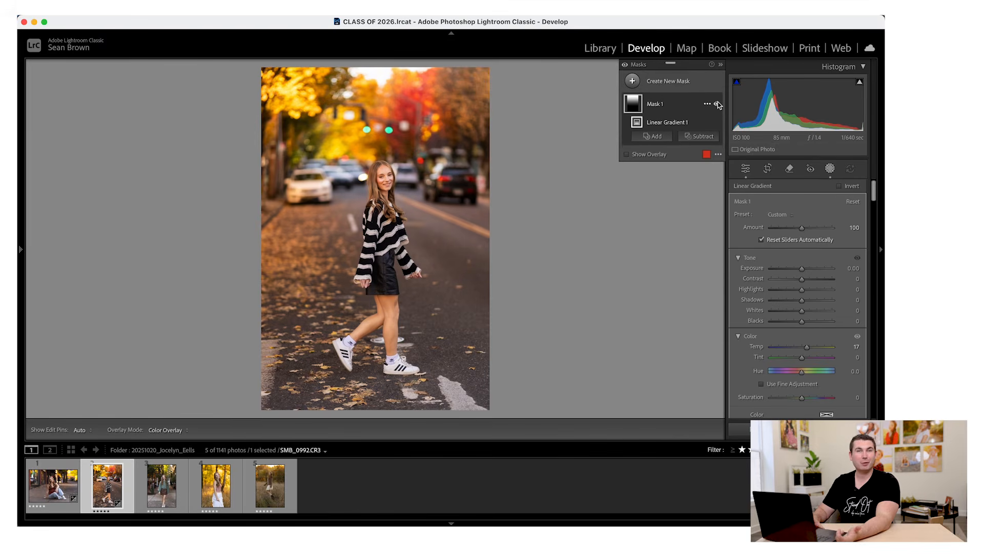
{"action": "left_click", "coordinate": [718, 103]}
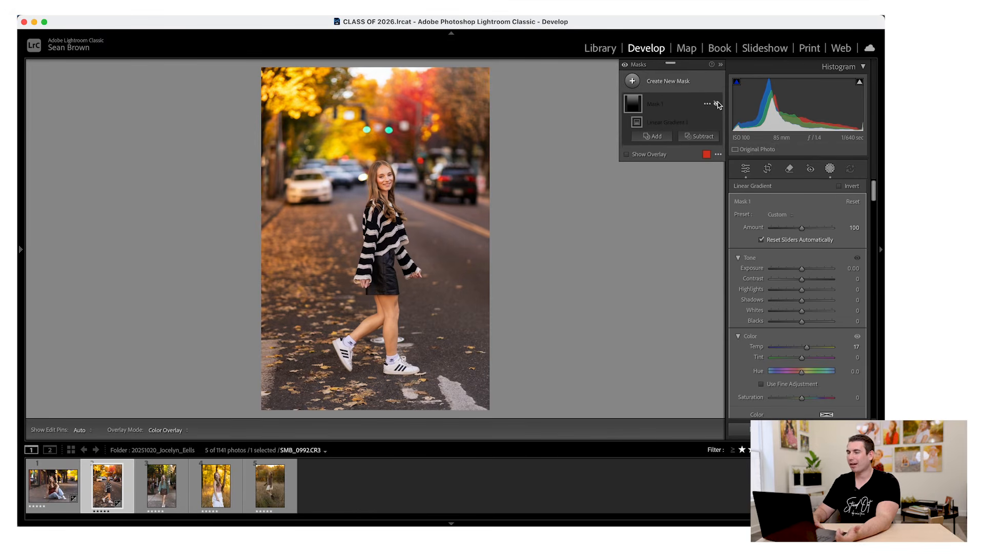
{"action": "left_click", "coordinate": [717, 104]}
{"action": "left_click", "coordinate": [717, 104]}
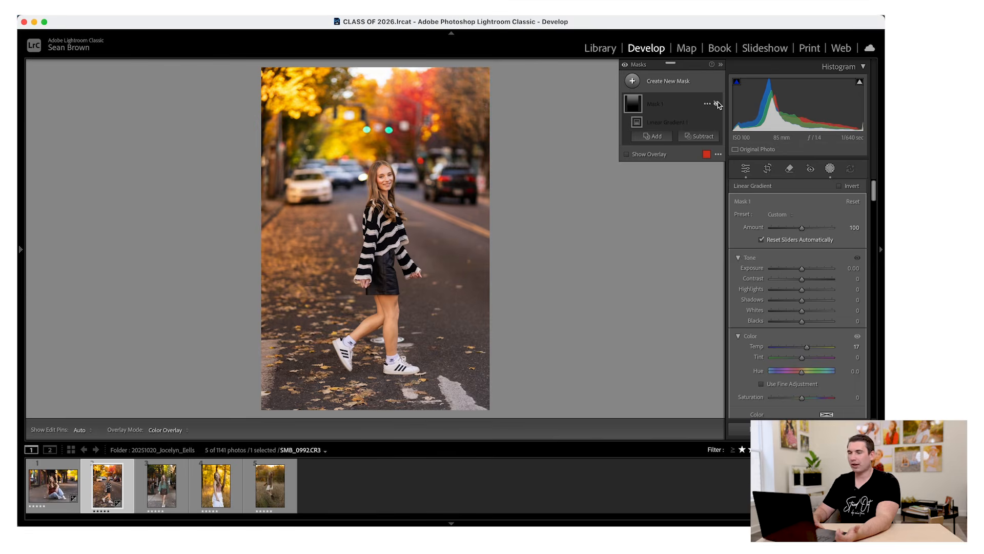
{"action": "left_click", "coordinate": [718, 104]}
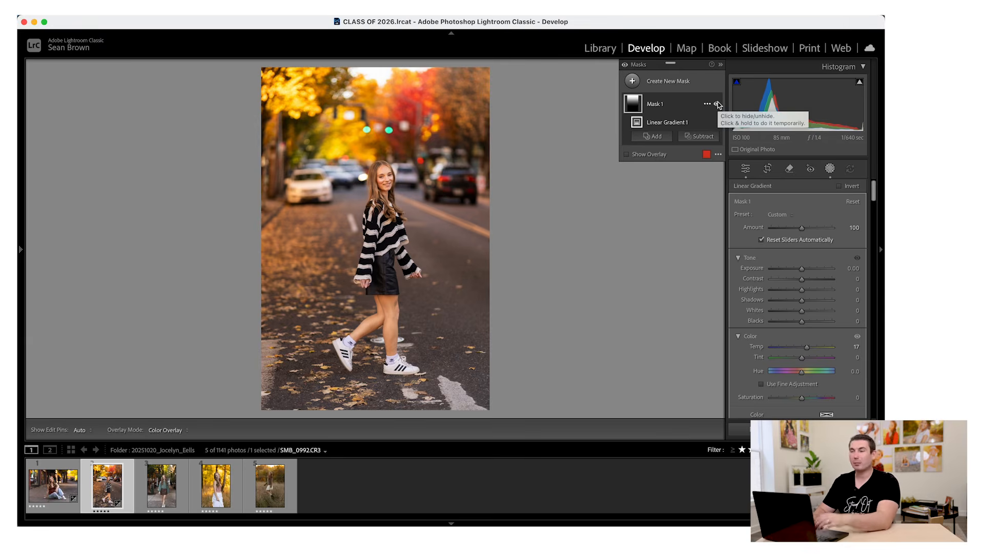
{"action": "left_click", "coordinate": [718, 104]}
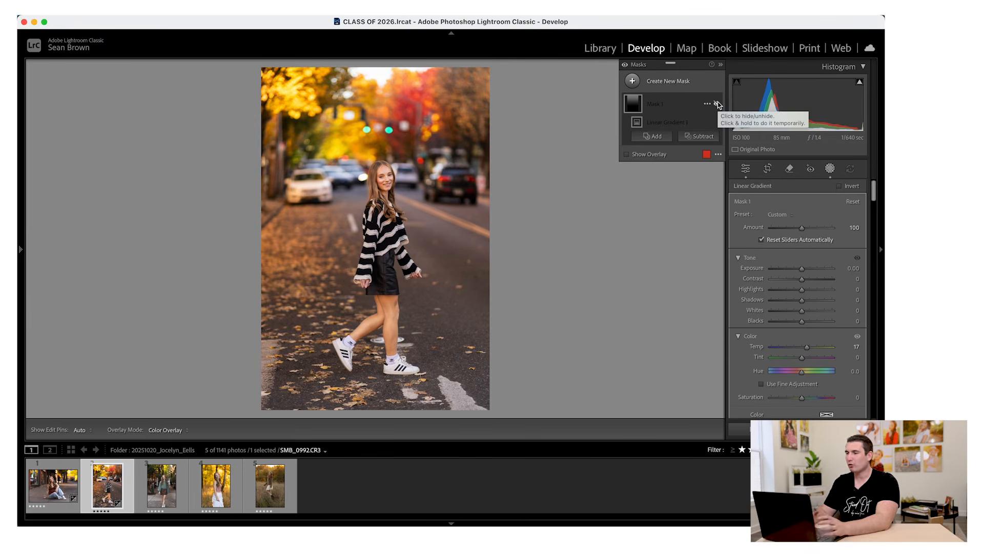
{"action": "left_click", "coordinate": [718, 104]}
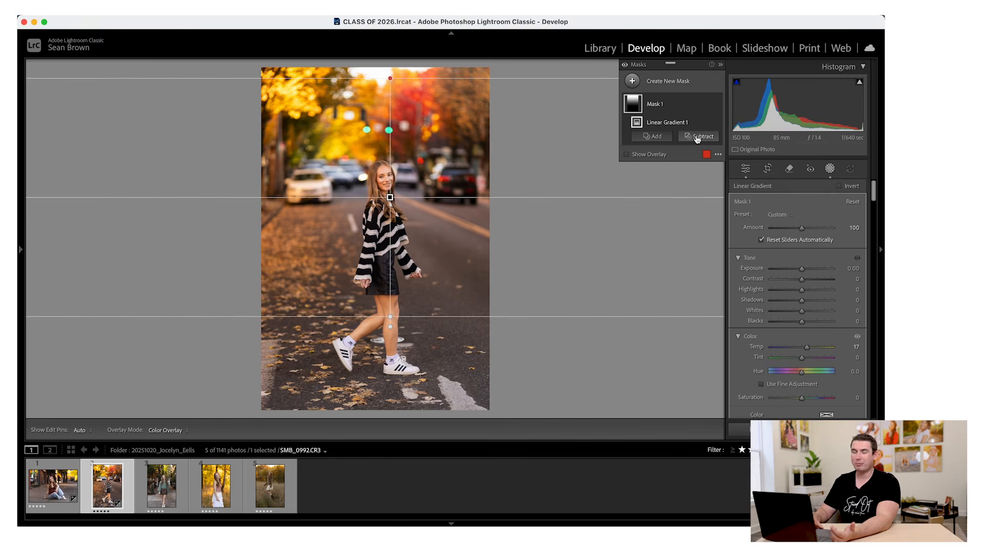
Subtract the automatically selected subject from the street photo's linear gradient mask
{"action": "left_click", "coordinate": [697, 137]}
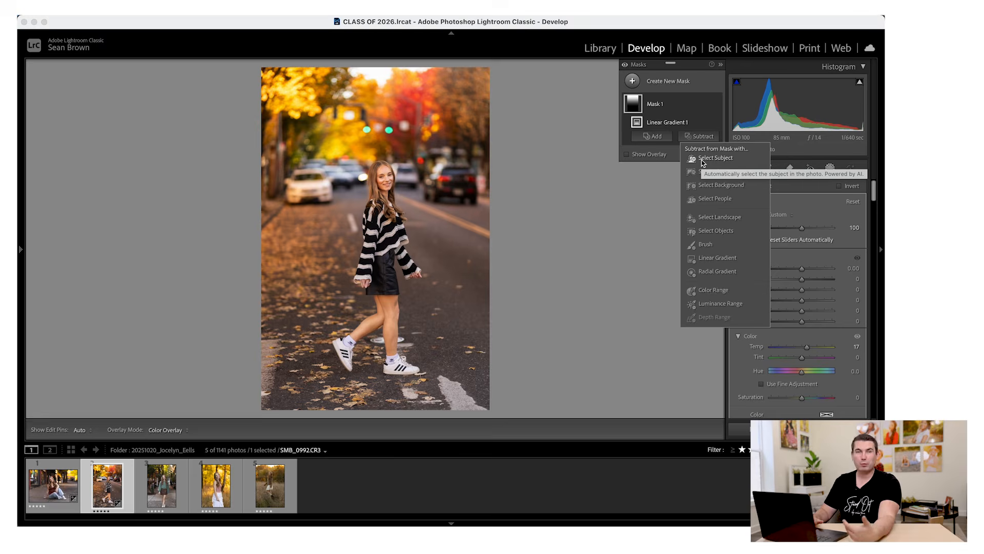
{"action": "left_click", "coordinate": [702, 160]}
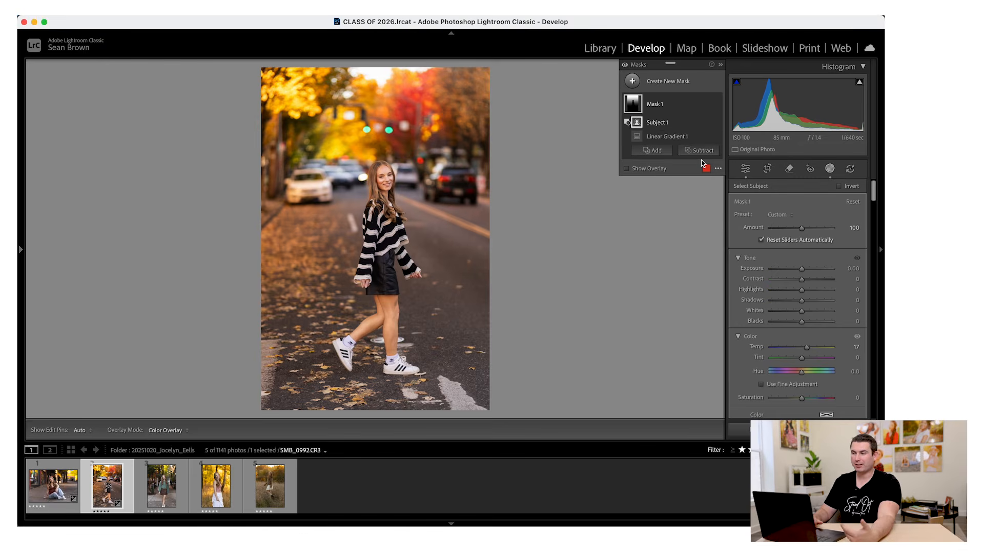
{"action": "mouse_move", "coordinate": [637, 123]}
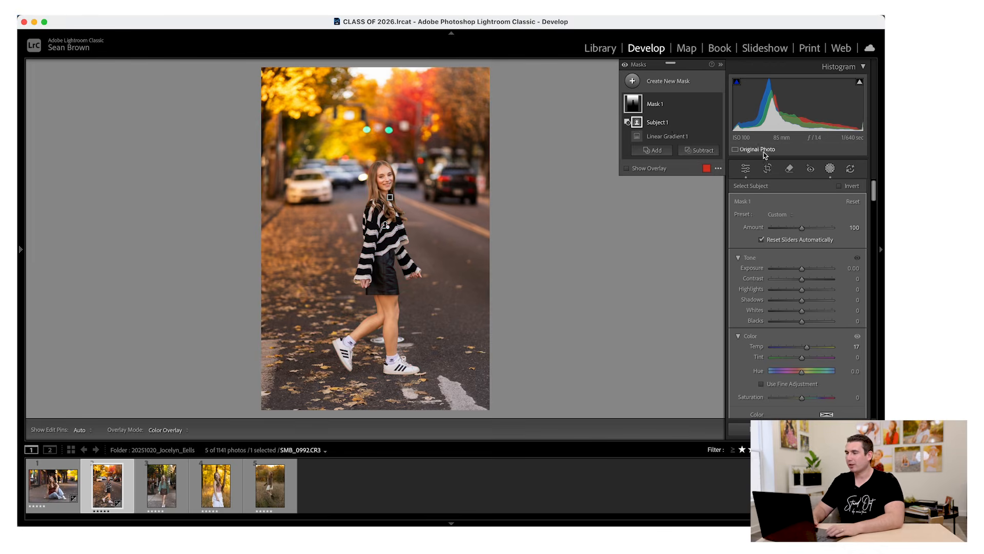
Try Exposure 2.61 and Contrast 91 on the street photo's background mask, and reset both adjustments
{"action": "left_click", "coordinate": [683, 105]}
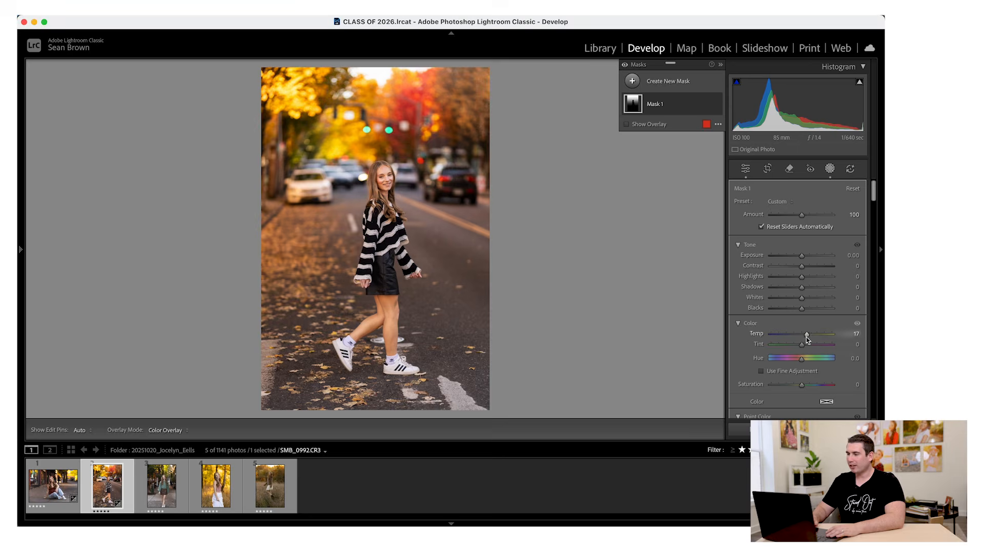
{"action": "left_click_drag", "start_coordinate": [802, 255], "coordinate": [829, 267]}
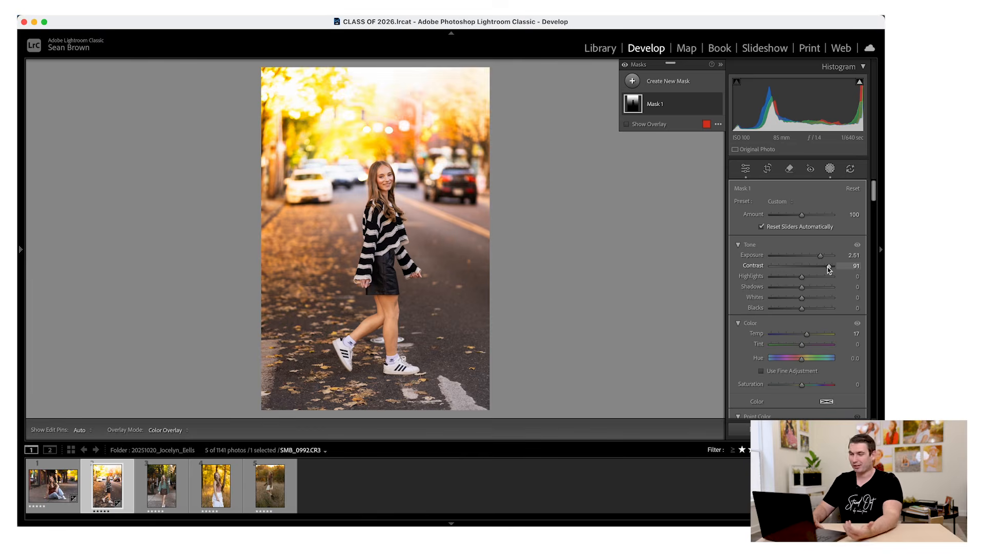
{"action": "double_click", "coordinate": [829, 266]}
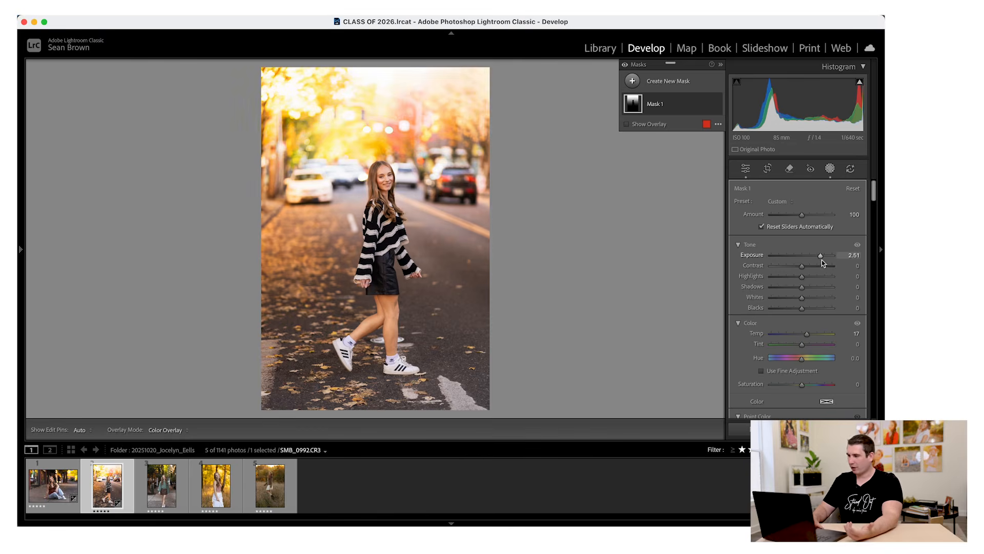
{"action": "double_click", "coordinate": [821, 256]}
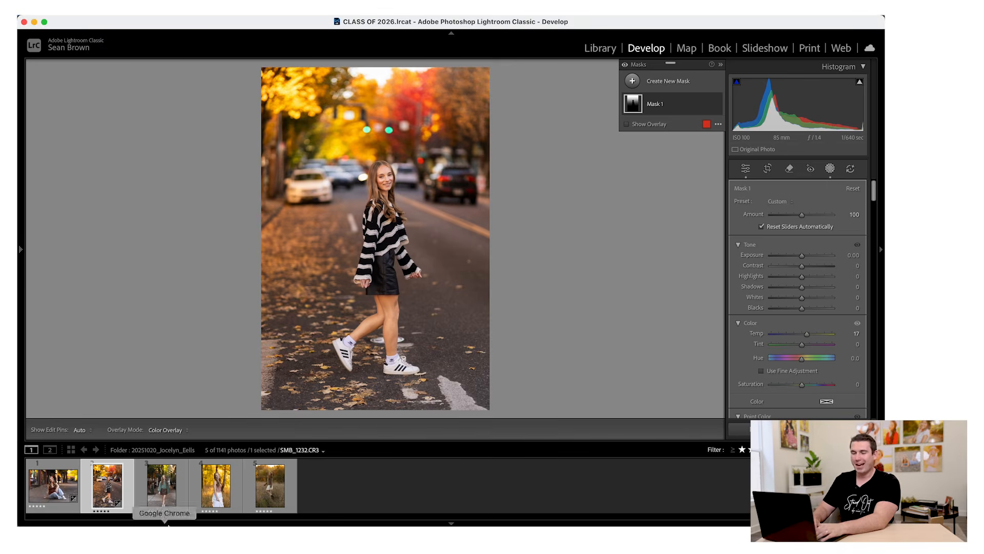
Crop the green-sweater photo tighter around the subject at its original aspect ratio, cutting off the feet and refining the framing
{"action": "left_click", "coordinate": [160, 495]}
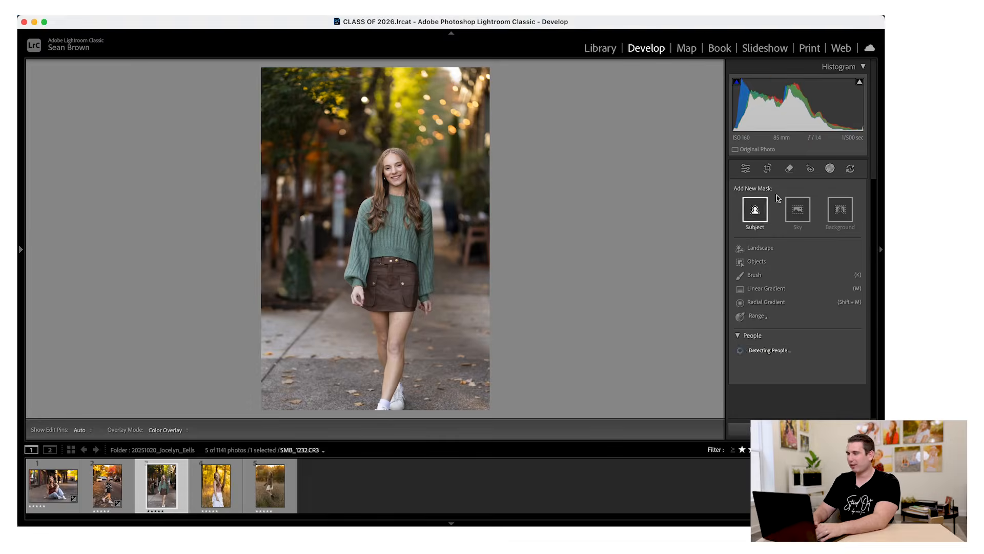
{"action": "left_click", "coordinate": [769, 169]}
{"action": "left_click_drag", "start_coordinate": [489, 70], "coordinate": [469, 100]}
{"action": "left_click_drag", "start_coordinate": [414, 166], "coordinate": [399, 165]}
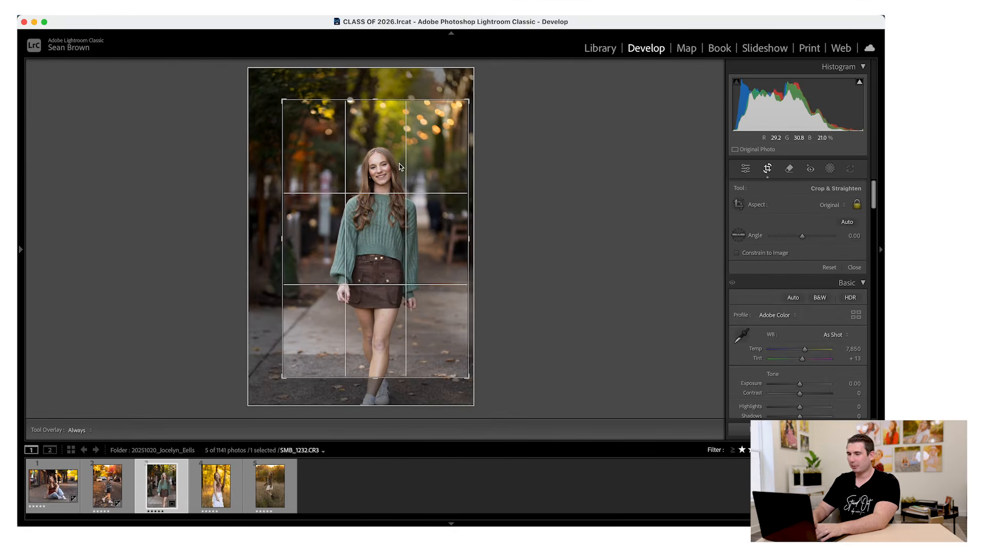
{"action": "key", "text": "Return"}
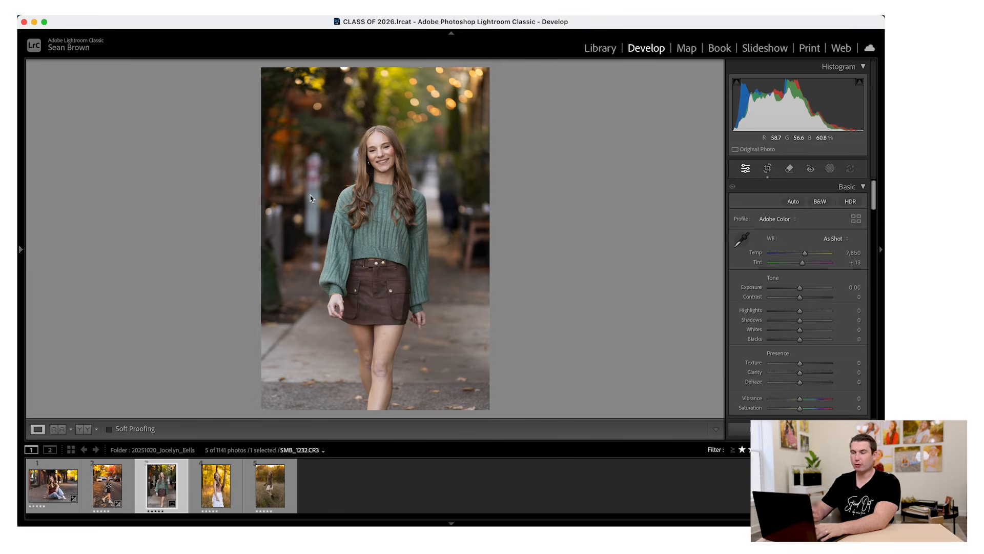
{"action": "left_click", "coordinate": [767, 168]}
{"action": "key", "text": "Return"}
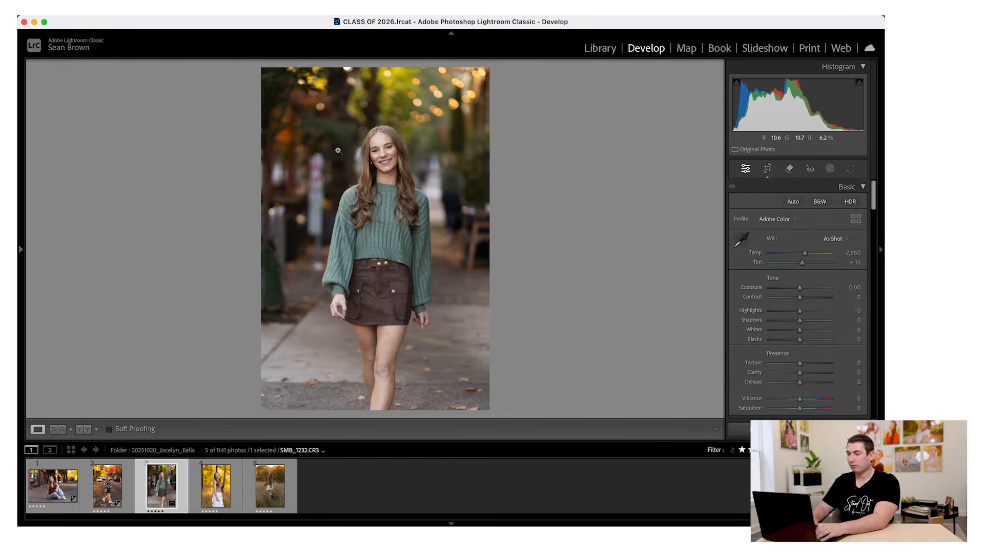
Try Highlights -37, Contrast +23 and Exposure +0.10 on the green-sweater photo
{"action": "mouse_move", "coordinate": [799, 312]}
{"action": "left_mouse_down"}
{"action": "mouse_move", "coordinate": [788, 311]}
{"action": "mouse_move", "coordinate": [806, 298]}
{"action": "left_mouse_up"}
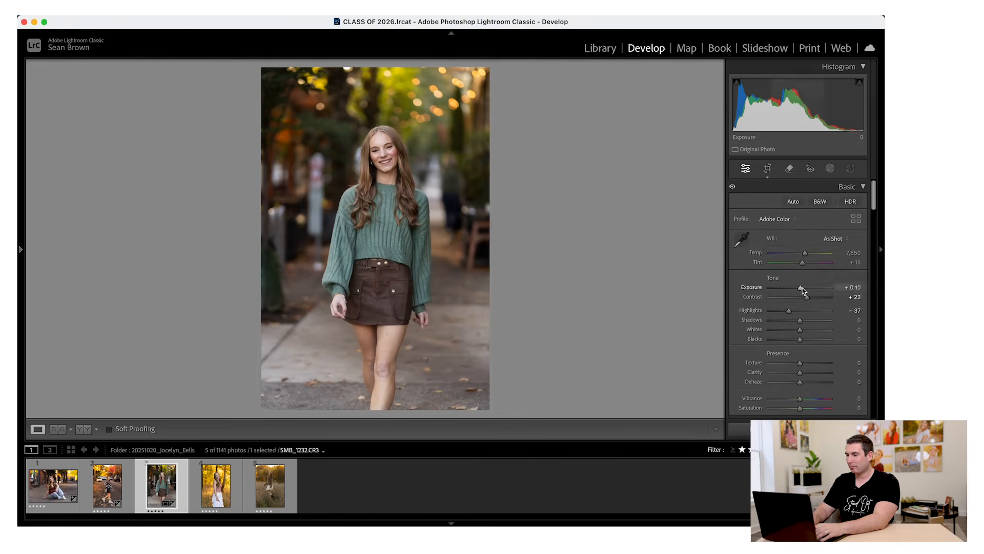
Synchronize the street photo's Default settings plus Masking to the green-sweater photo, and check the copied mask there
{"action": "left_click", "coordinate": [109, 505]}
{"action": "left_click", "coordinate": [146, 495], "text": "shift"}
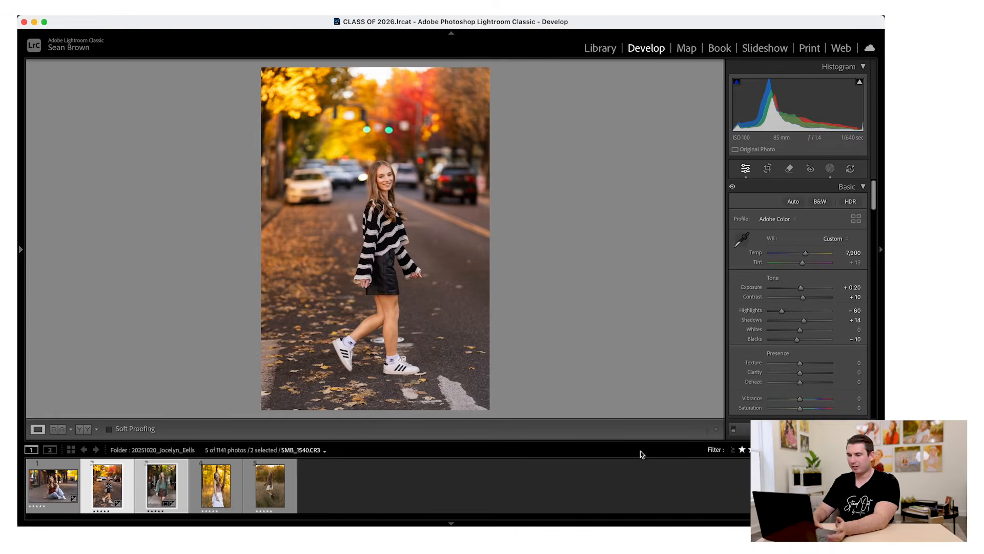
{"action": "left_click", "coordinate": [743, 430]}
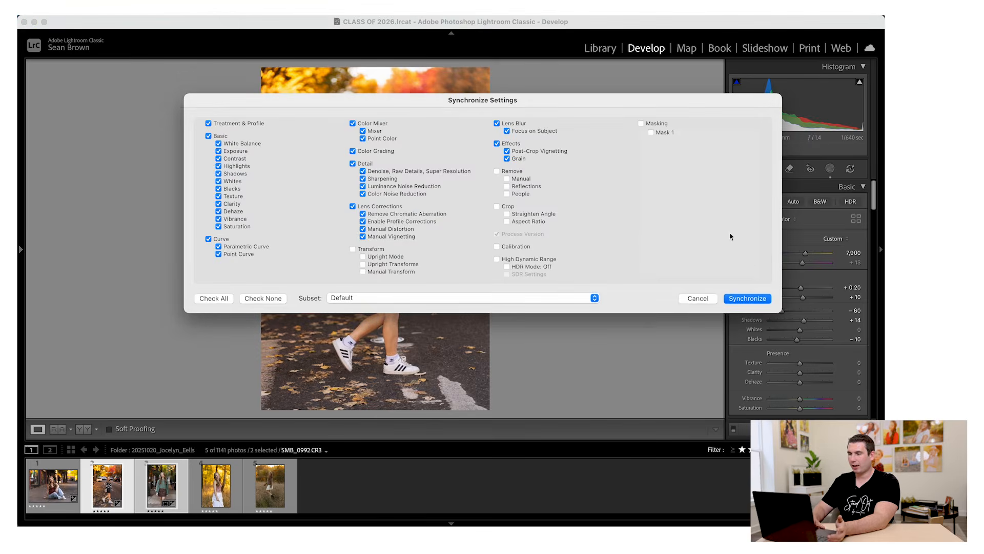
{"action": "left_click", "coordinate": [654, 124]}
{"action": "key", "text": "Return"}
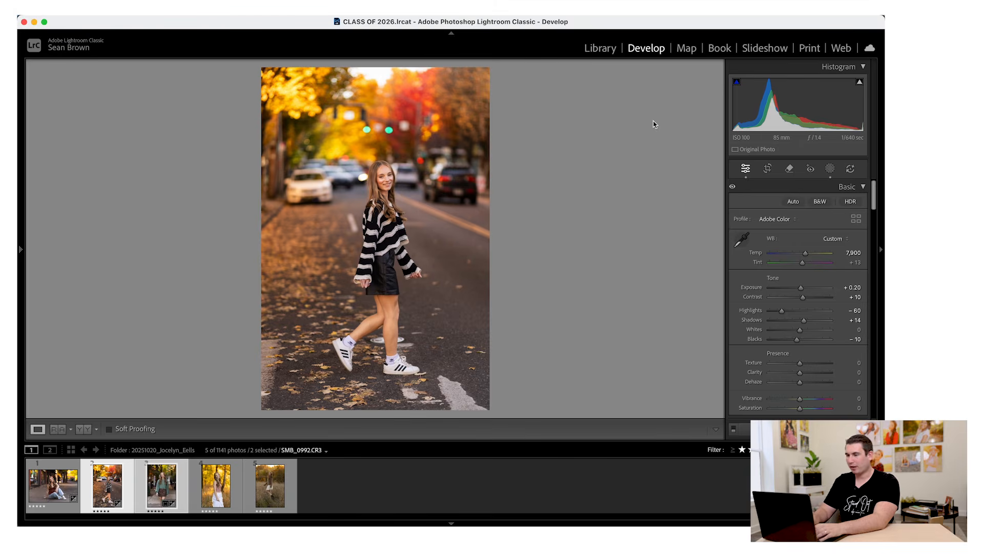
{"action": "left_click", "coordinate": [827, 171]}
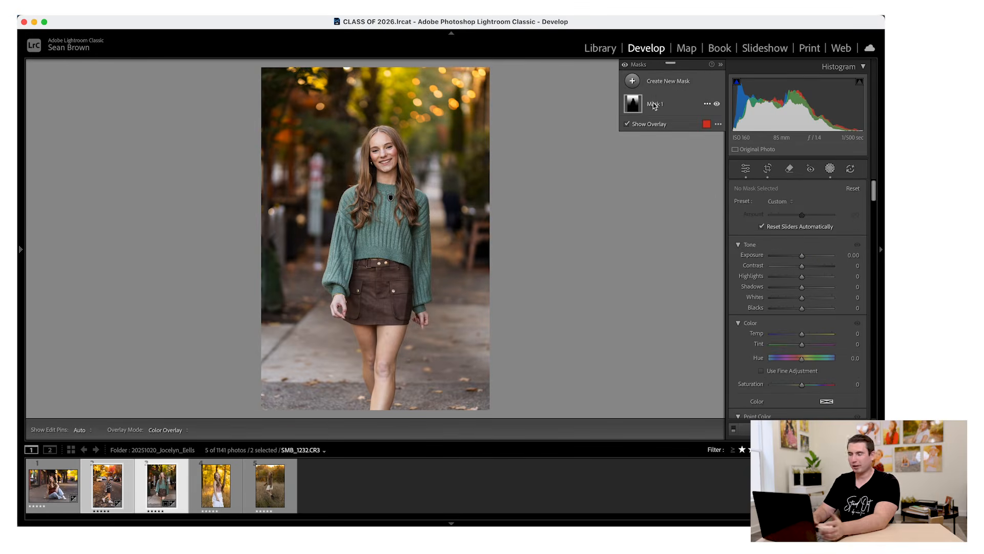
{"action": "left_click", "coordinate": [830, 168]}
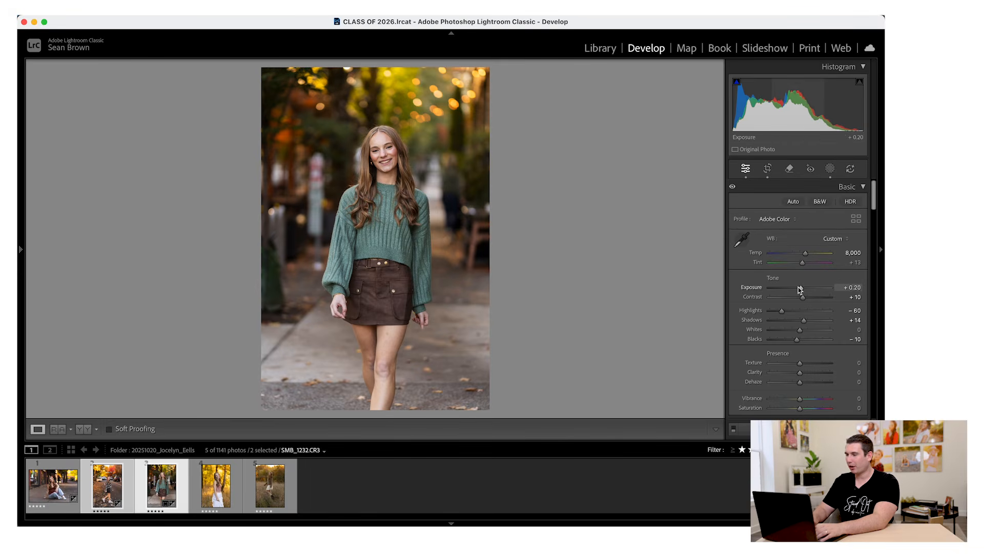
Set the green-sweater photo's Exposure to +0.30, Highlights to -80, Blacks to -20 and Shadows to +24
{"action": "key", "text": "Up"}
{"action": "key", "text": "Down"}
{"action": "key", "text": "Down"}
{"action": "key", "text": "Down"}
{"action": "key", "text": "Down"}
{"action": "key", "text": "Down"}
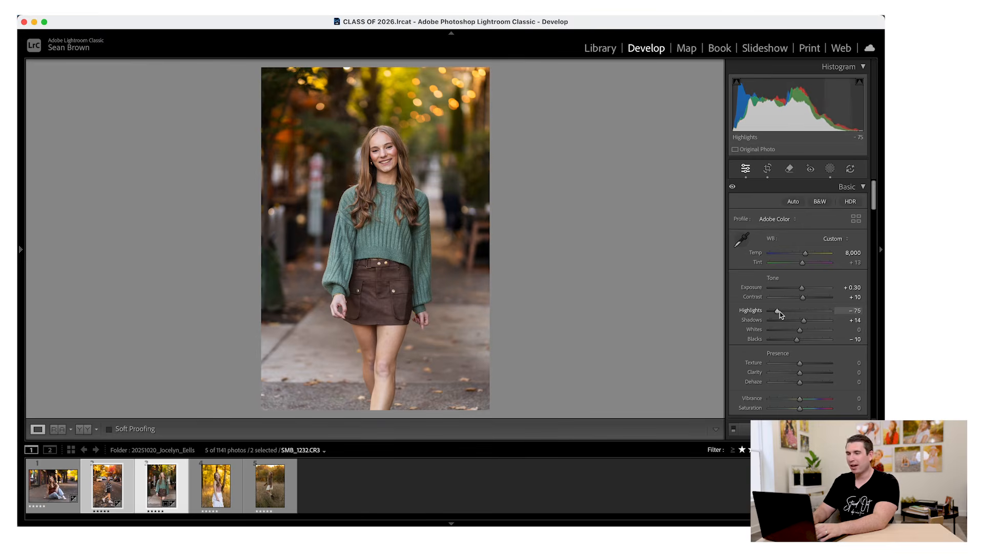
{"action": "key", "text": "Up"}
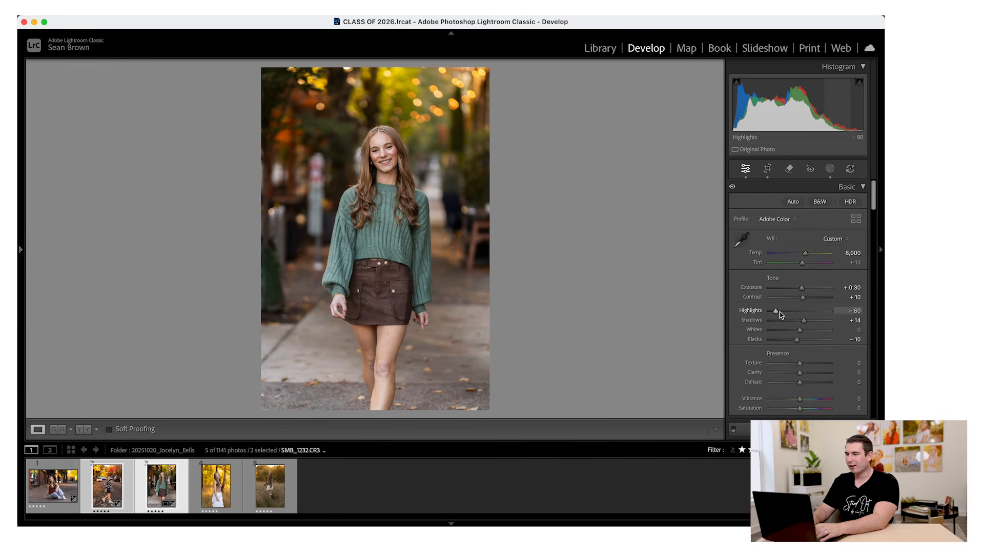
{"action": "key", "text": "Down"}
{"action": "key", "text": "Down"}
{"action": "key", "text": "Up"}
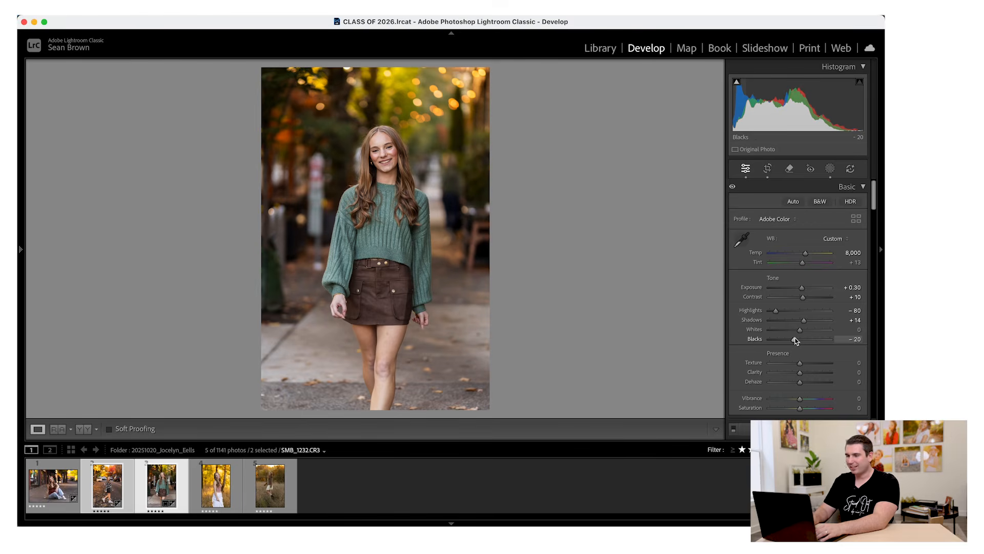
{"action": "key", "text": "Up"}
{"action": "key", "text": "Up"}
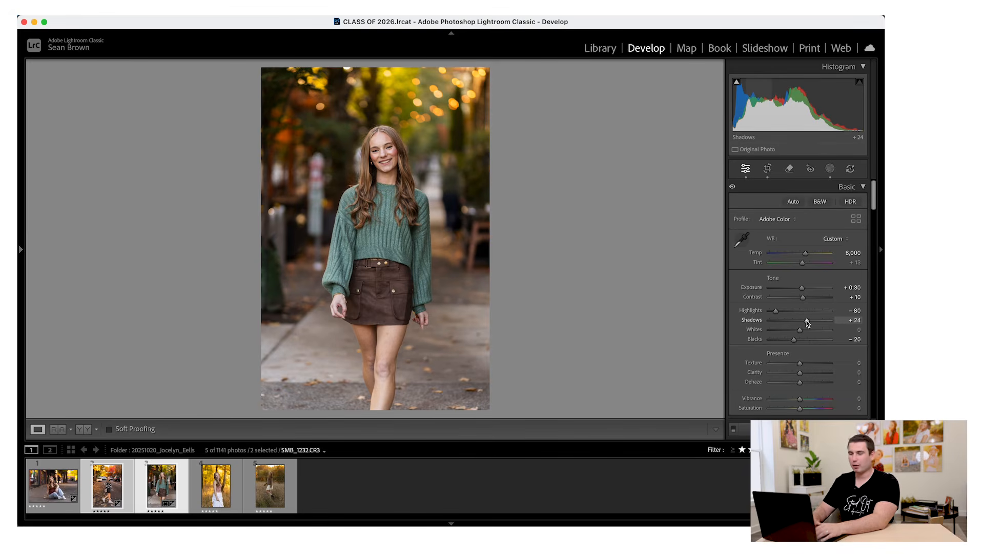
Try Highlights -34, Contrast +20 and Shadows +19 on the white-skirt photo with yellow foliage
{"action": "left_click", "coordinate": [205, 489]}
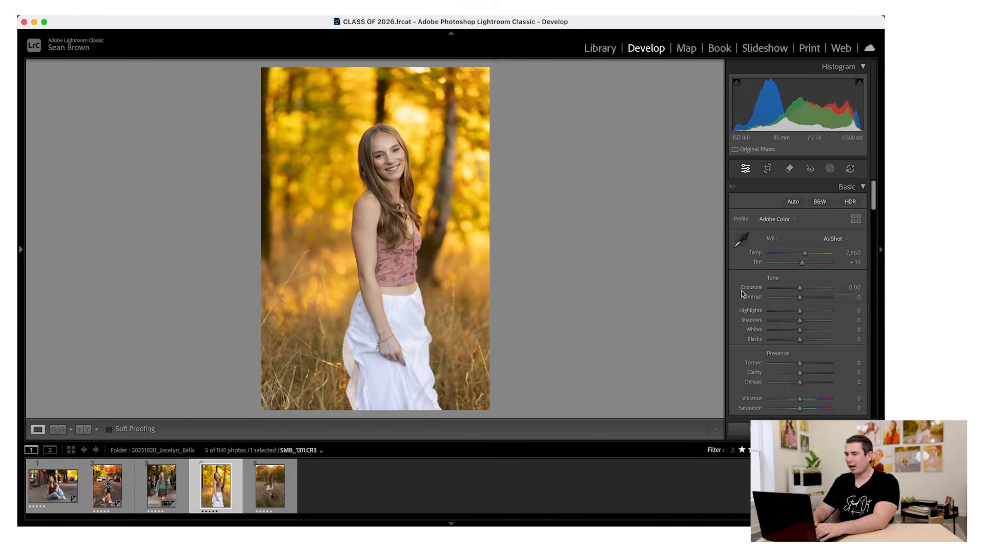
{"action": "mouse_move", "coordinate": [800, 311]}
{"action": "left_mouse_down"}
{"action": "mouse_move", "coordinate": [790, 312]}
{"action": "mouse_move", "coordinate": [804, 295]}
{"action": "mouse_move", "coordinate": [806, 320]}
{"action": "left_mouse_up"}
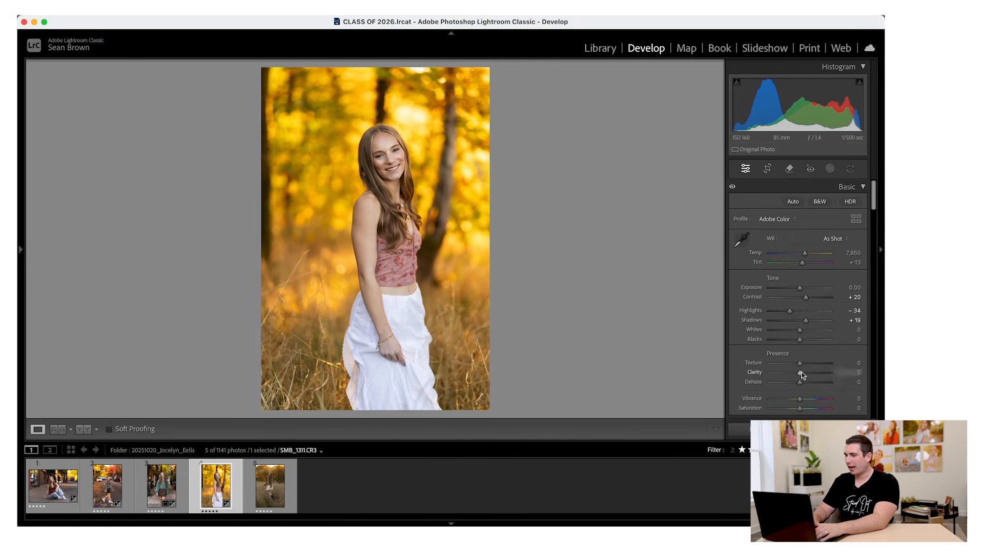
Synchronize the green-sweater photo's develop settings, including its mask, to the white-skirt photo
{"action": "key", "text": "shift+Left"}
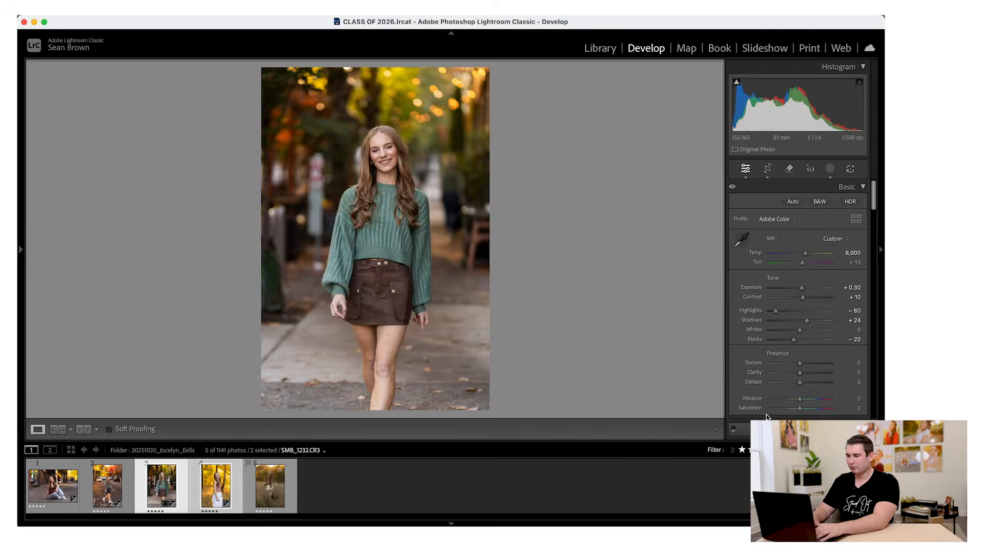
{"action": "left_click", "coordinate": [742, 428]}
{"action": "key", "text": "Return"}
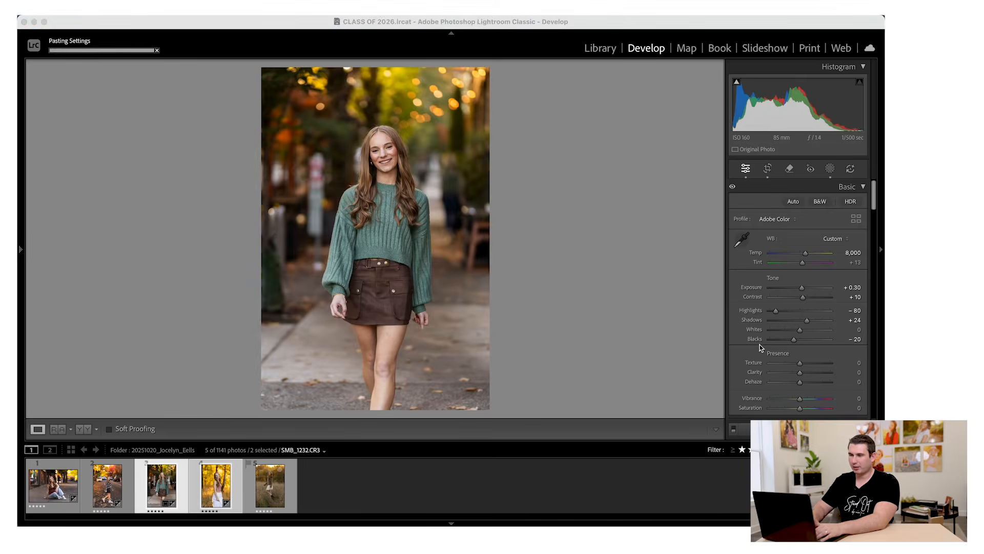
Set the white-skirt photo's Exposure to +0.10 and its Temp to 7,900
{"action": "key", "text": "Right"}
{"action": "left_click_drag", "start_coordinate": [802, 287], "coordinate": [800, 289]}
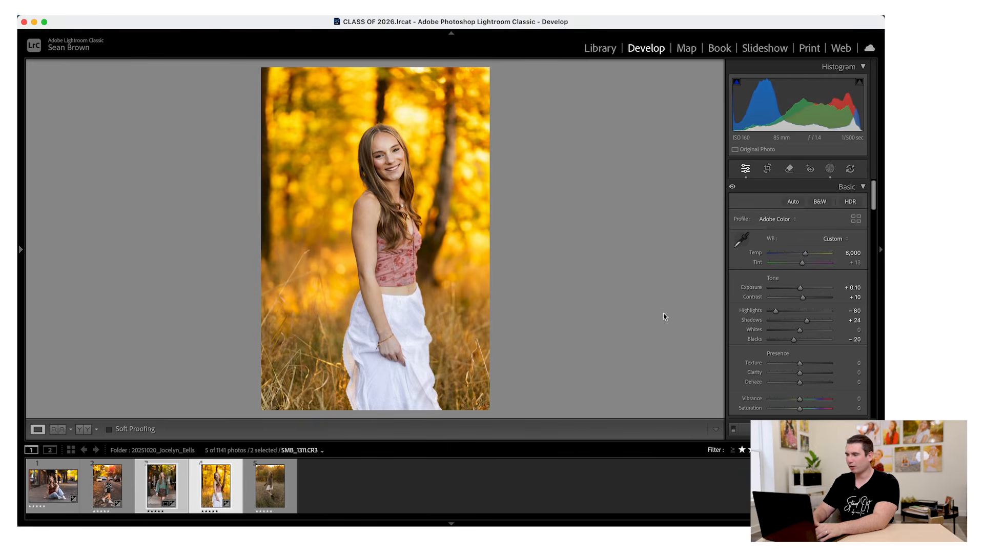
{"action": "key", "text": "Down"}
{"action": "key", "text": "Down"}
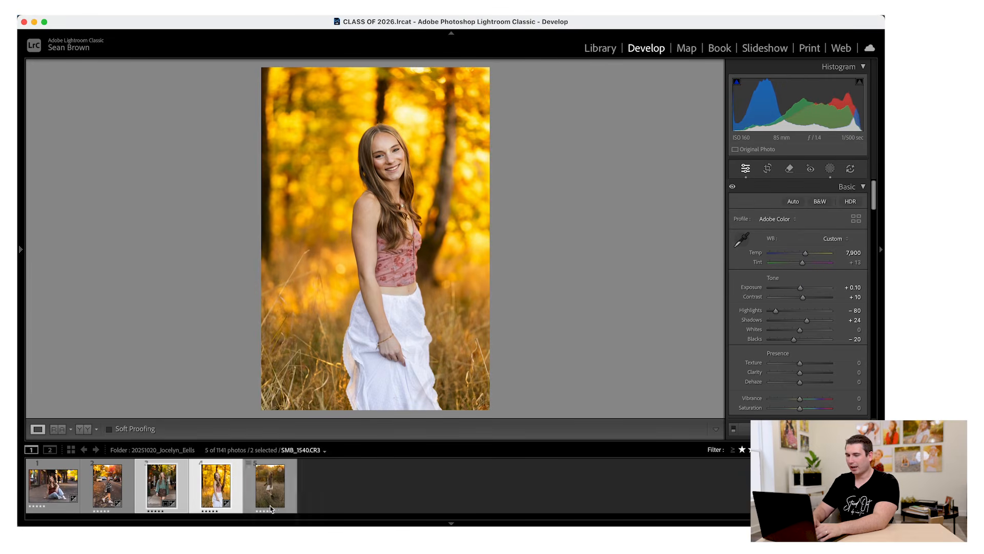
Synchronize the white-skirt photo's default subset of develop settings, including Mask 1, to the fifth photo of the subject in the grassy field
{"action": "left_click", "coordinate": [219, 488]}
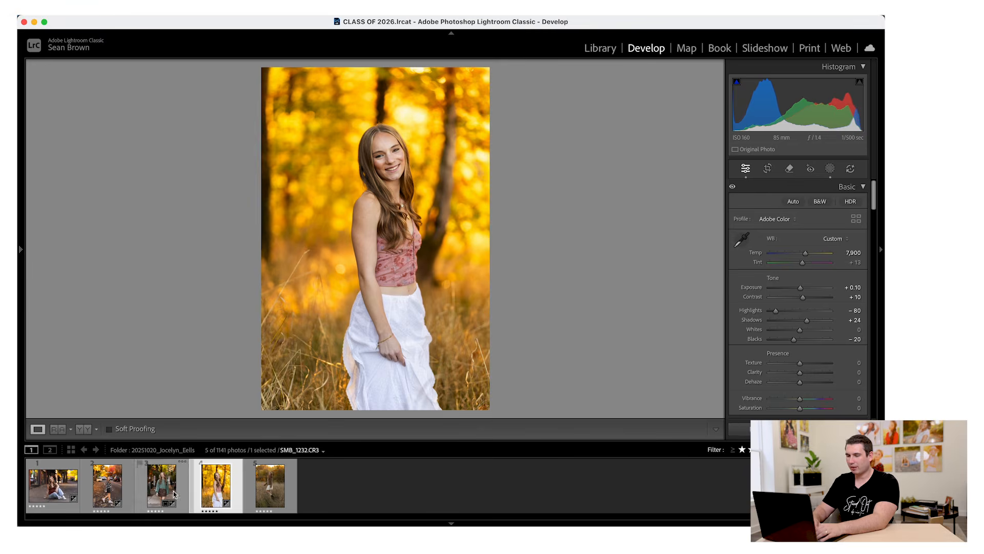
{"action": "left_click", "coordinate": [269, 487], "text": "shift"}
{"action": "left_click", "coordinate": [764, 429]}
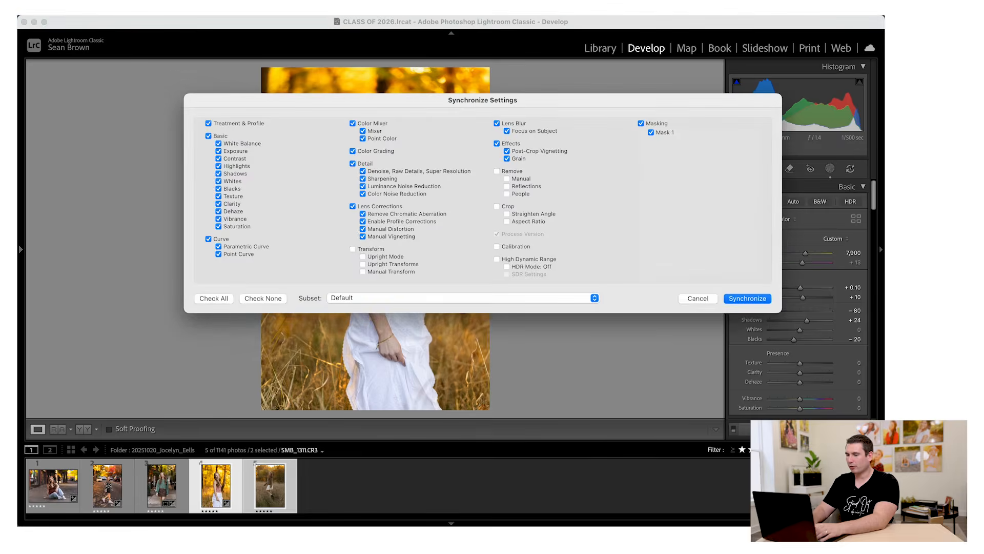
{"action": "key", "text": "Return"}
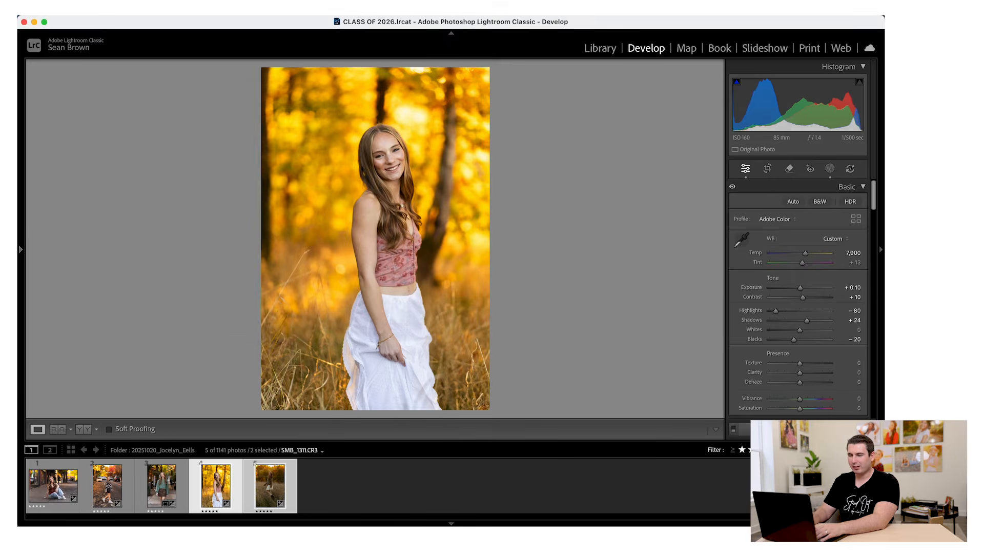
{"action": "key", "text": "Right"}
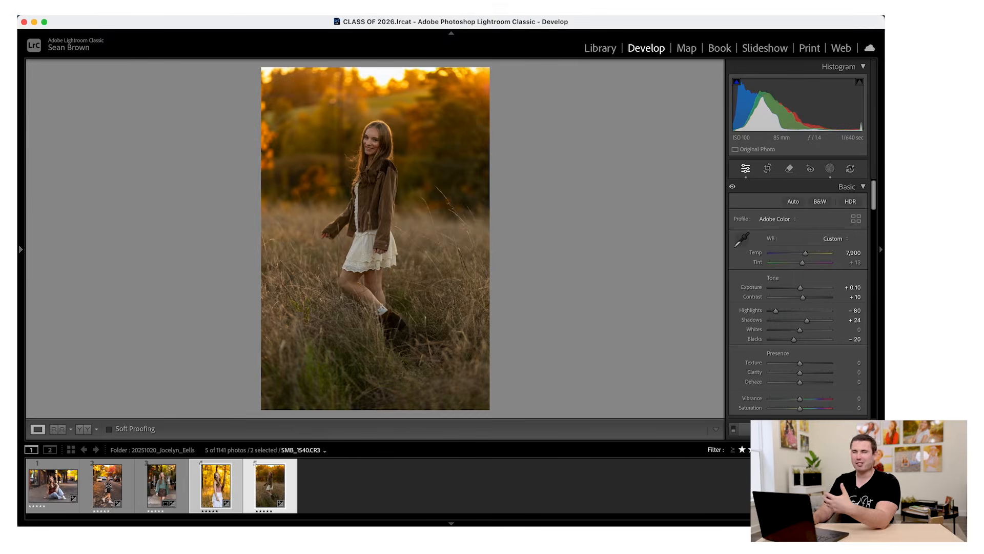
Match total exposures between the two selected photos, using the white-skirt photo as the reference
{"action": "key", "text": "Left"}
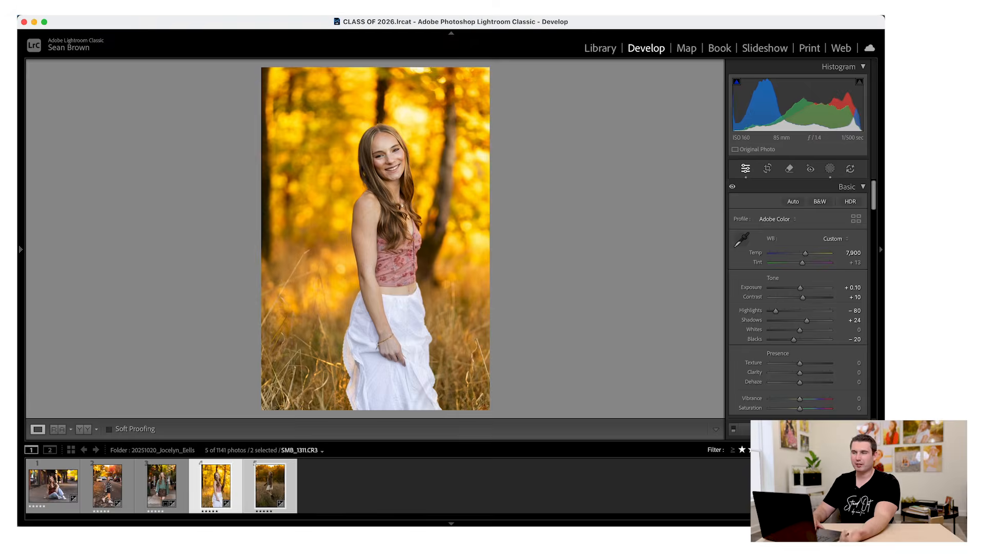
{"action": "left_click", "coordinate": [226, 8]}
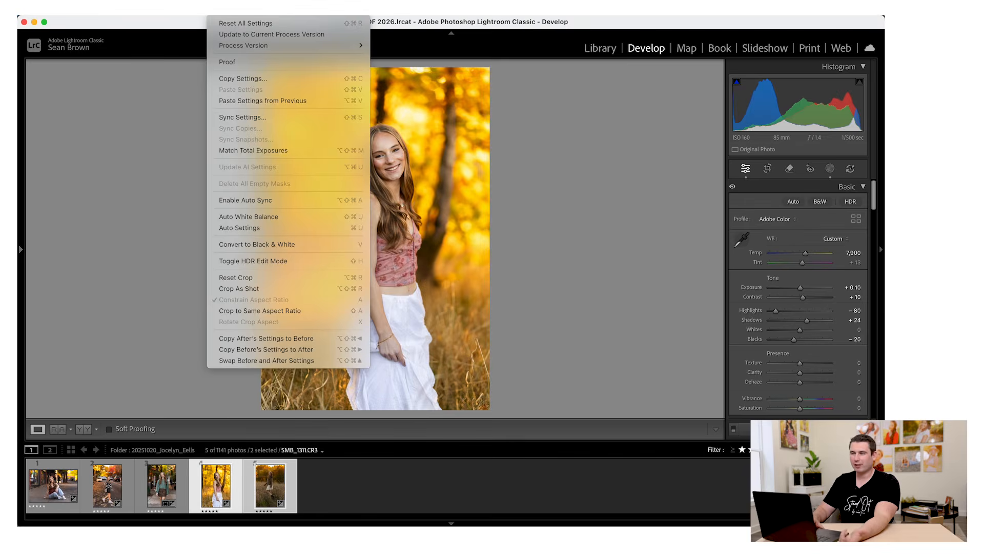
{"action": "left_click", "coordinate": [256, 152]}
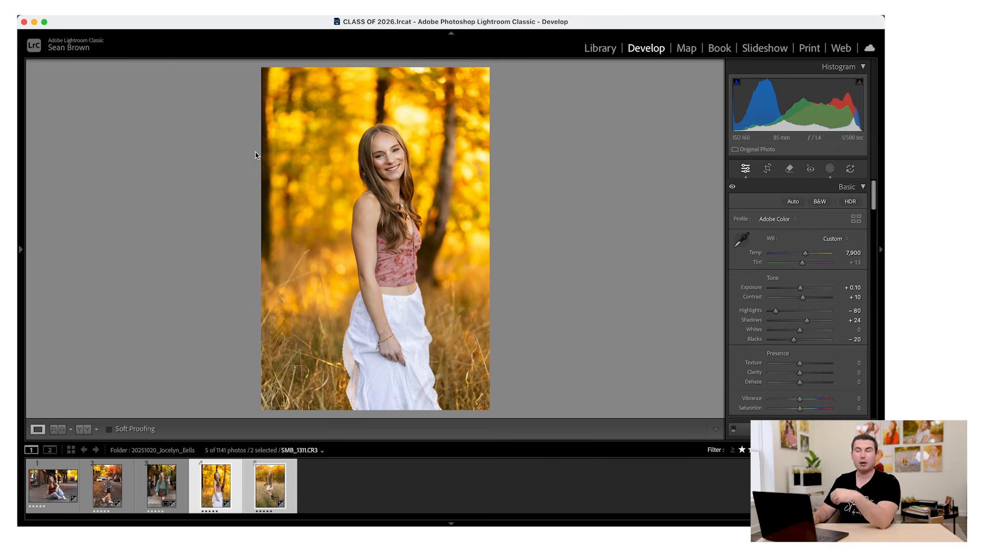
Select only the grassy-field photo and set its Exposure to +0.93
{"action": "key", "text": "super+Right"}
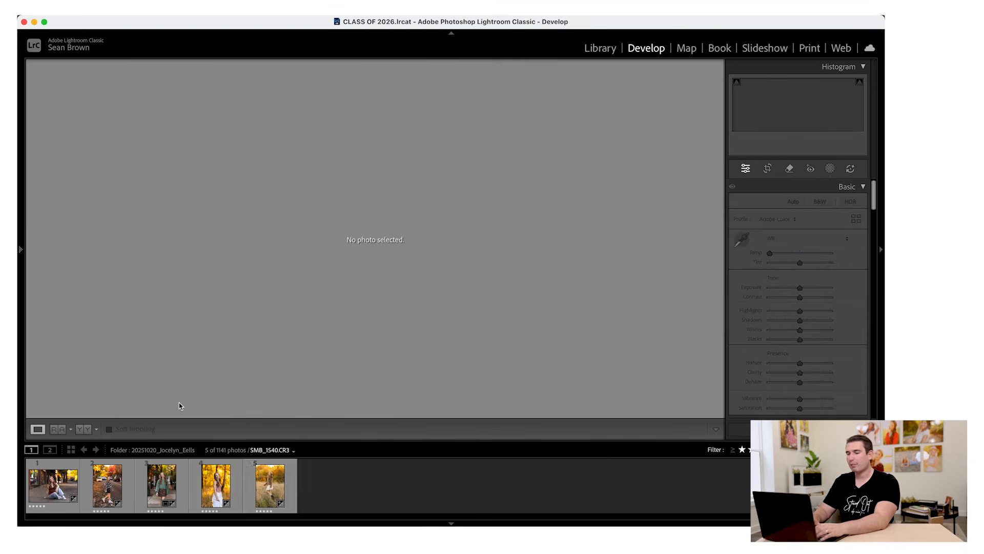
{"action": "left_click", "coordinate": [266, 493]}
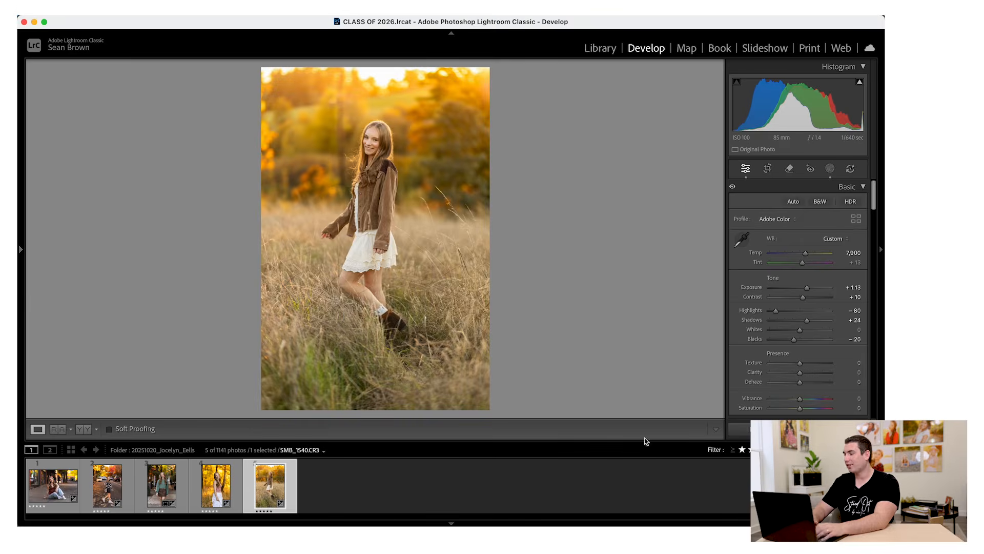
{"action": "key", "text": "Down"}
{"action": "key", "text": "Down"}
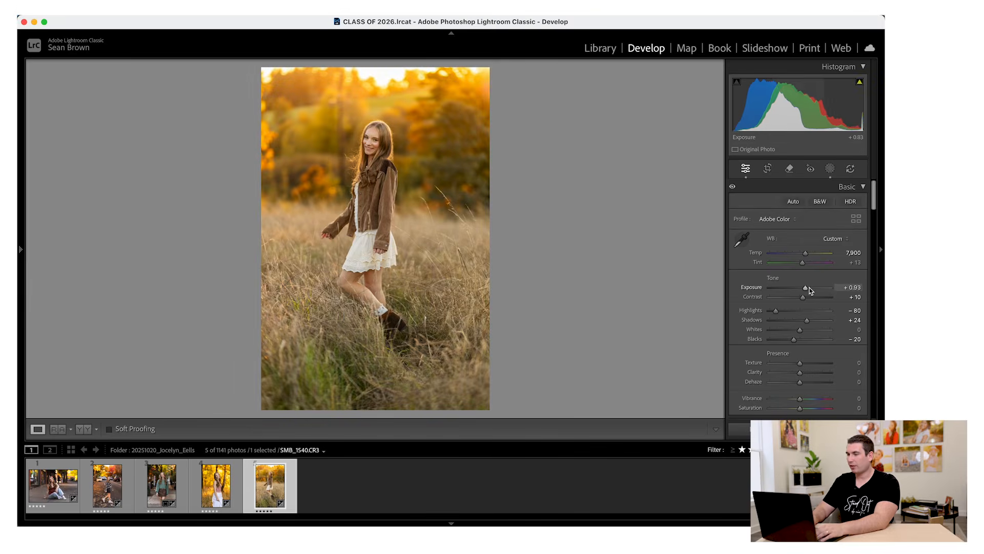
Remove the vertical strip in the background beside the subject's head using generative AI at brush size 14, and choose another variation
{"action": "left_click", "coordinate": [791, 168]}
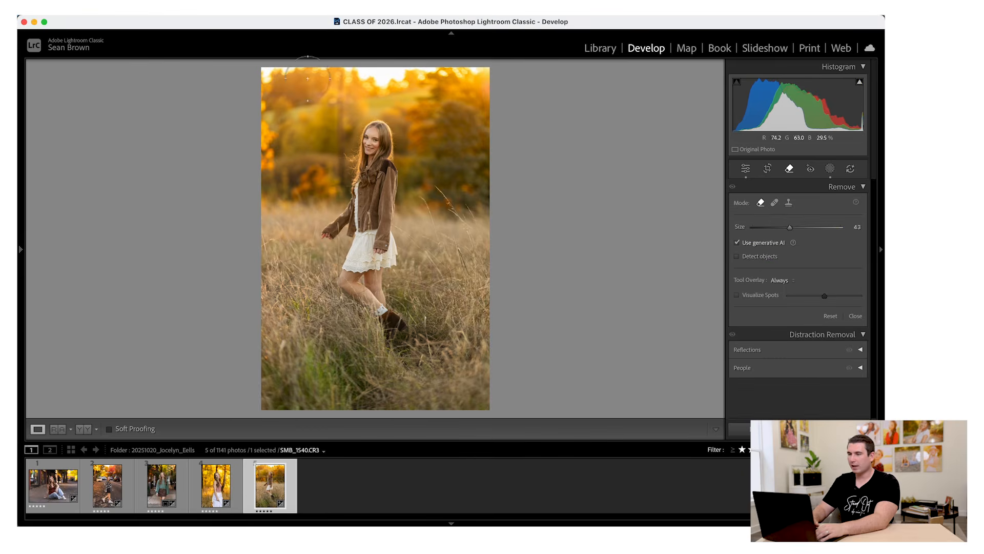
{"action": "scroll", "coordinate": [336, 75], "scroll_direction": "down", "scroll_amount": 5}
{"action": "left_click_drag", "start_coordinate": [340, 75], "coordinate": [339, 193]}
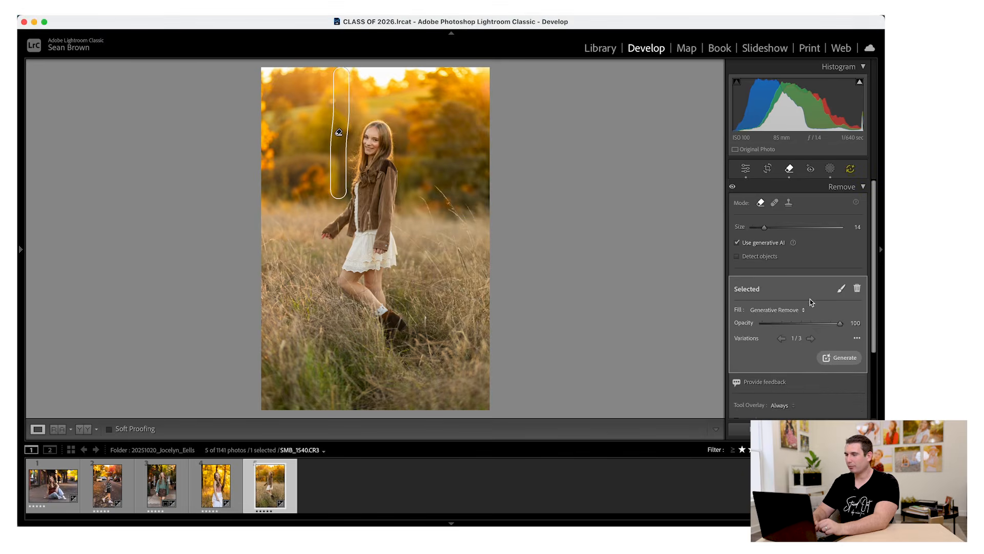
{"action": "left_click", "coordinate": [810, 338]}
{"action": "left_click", "coordinate": [791, 170]}
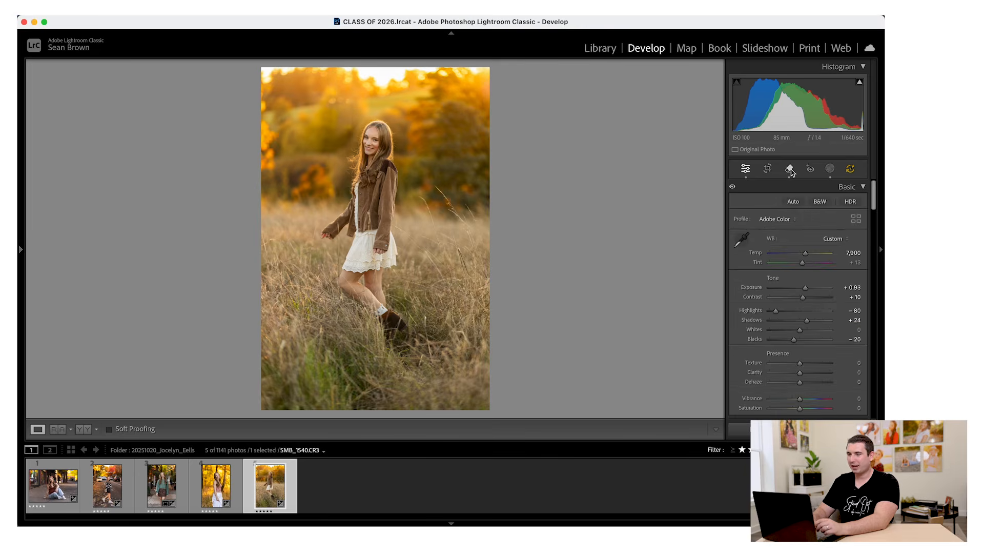
Crop the field photo slightly tighter from its right and bottom edges at the Original aspect, and compare it before and after
{"action": "left_click", "coordinate": [767, 168]}
{"action": "left_click_drag", "start_coordinate": [487, 163], "coordinate": [474, 165]}
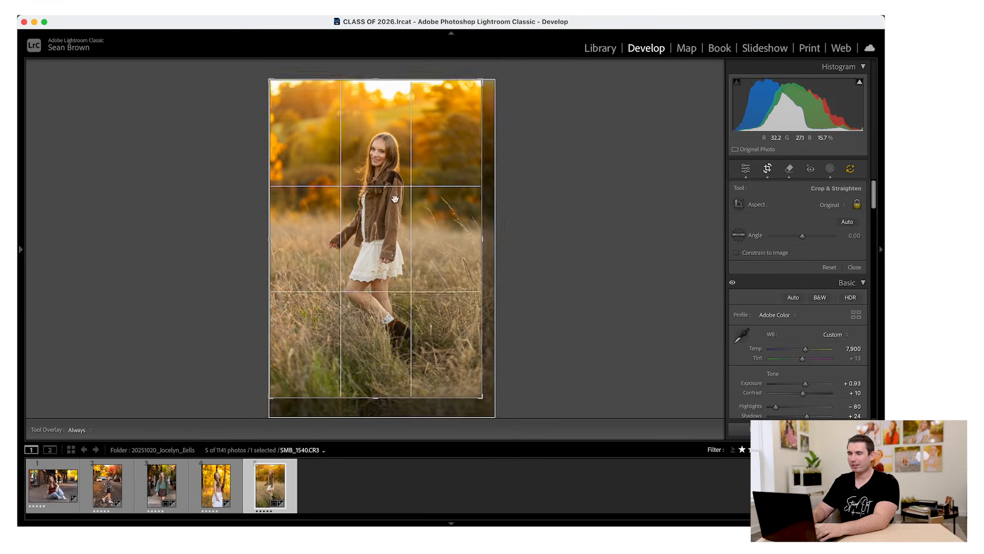
{"action": "key", "text": "Return"}
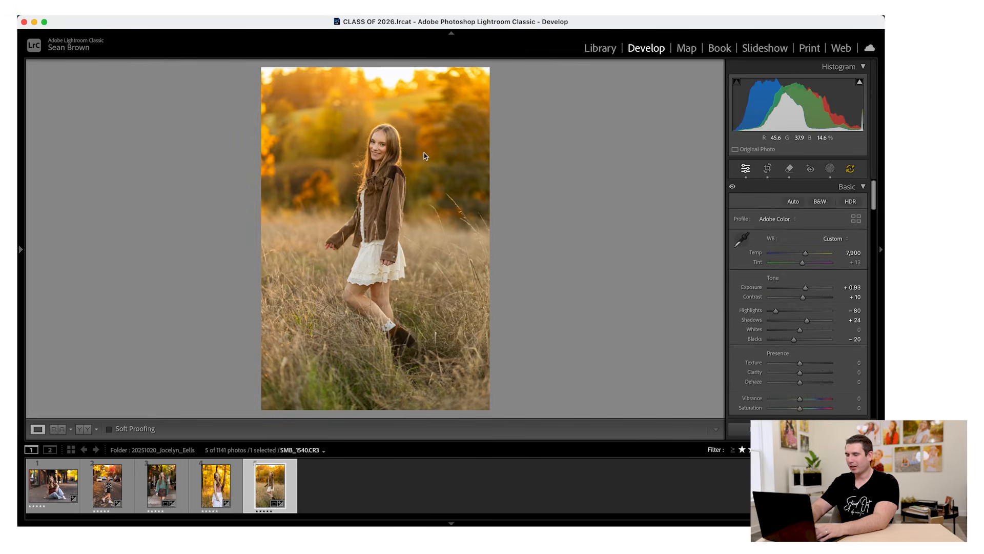
{"action": "key", "text": "y"}
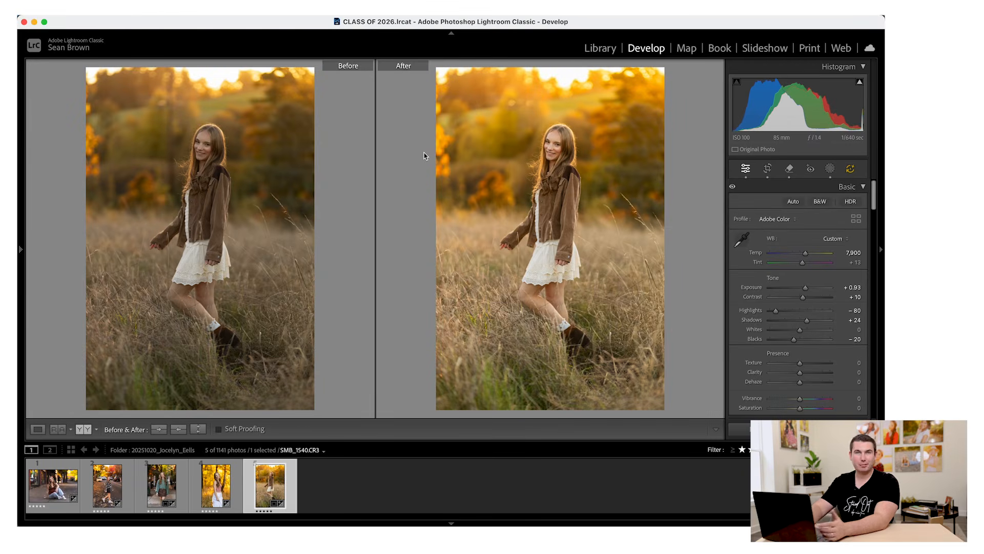
{"action": "key", "text": "y"}
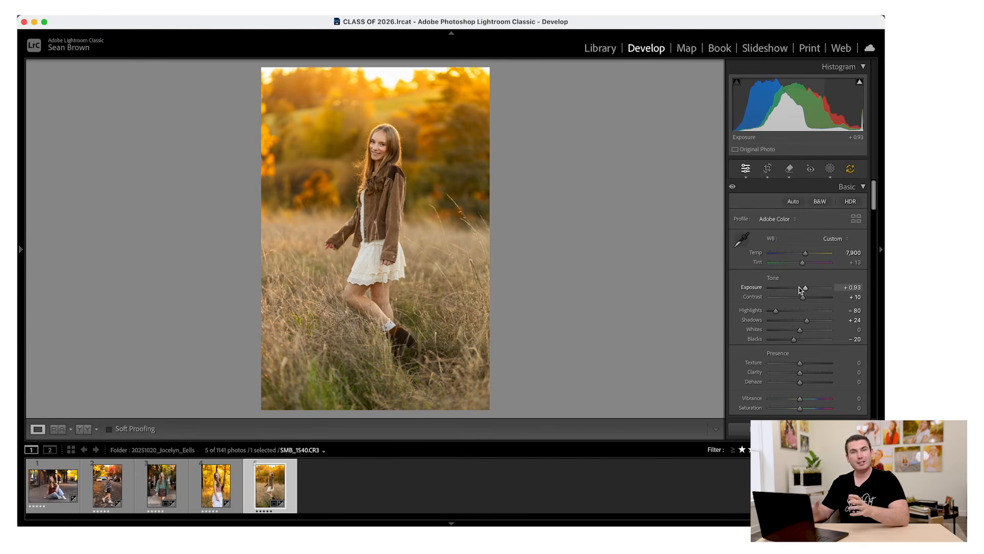
Select the green-sweater photo, switch to Photoshop and zoom in on the subject's face in 1_Retouched.jpg
{"action": "left_click", "coordinate": [160, 484]}
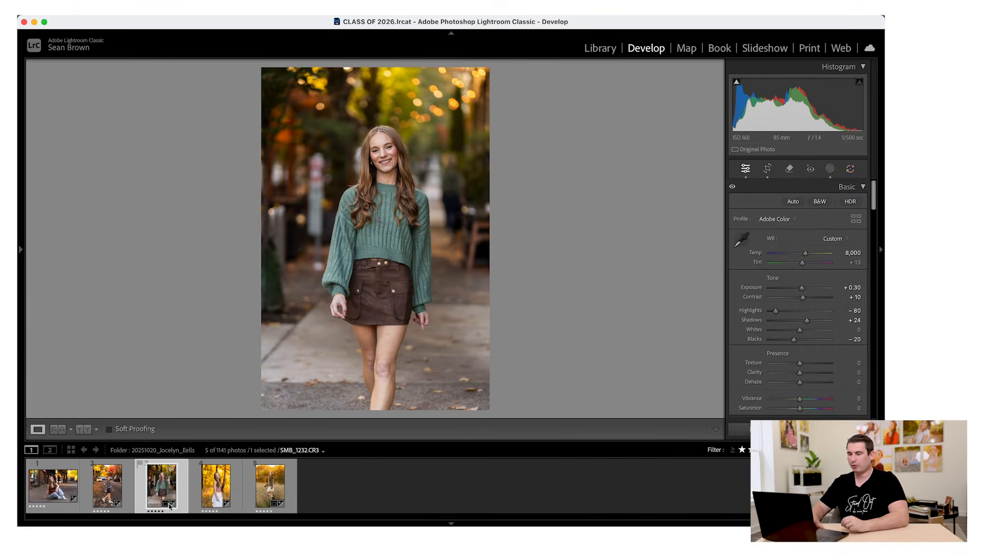
{"action": "left_click", "coordinate": [275, 523]}
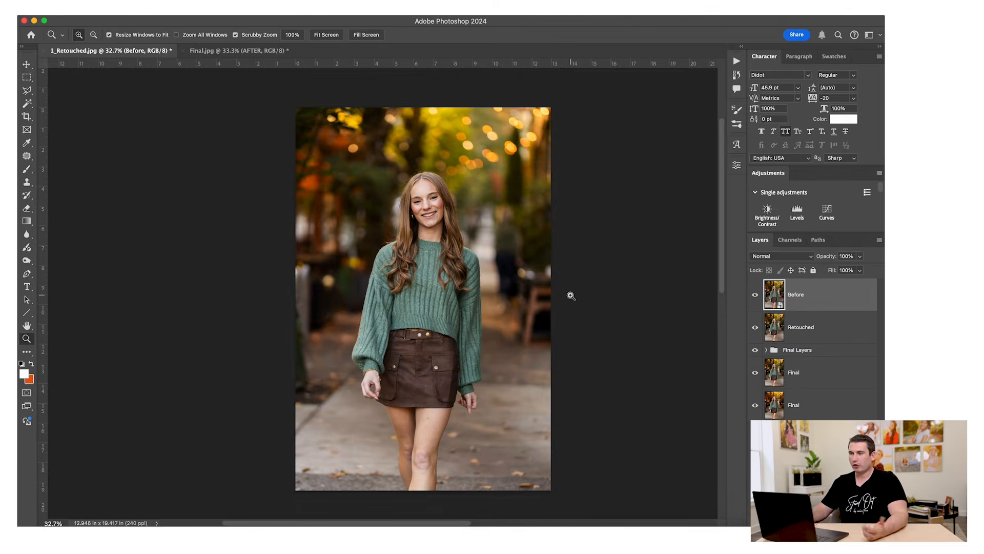
{"action": "scroll", "coordinate": [571, 296], "scroll_direction": "right", "scroll_amount": 2}
{"action": "scroll", "coordinate": [571, 295], "scroll_direction": "down", "scroll_amount": 1}
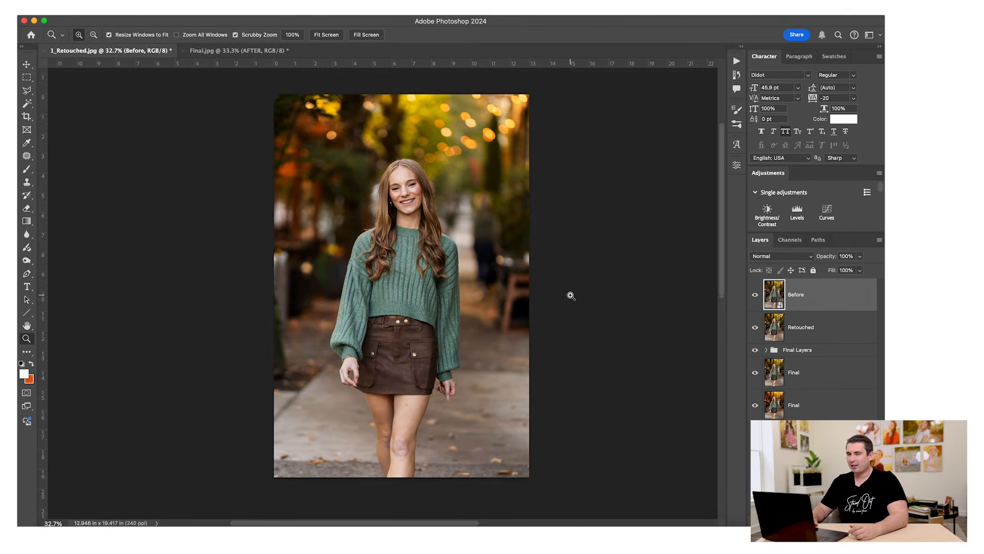
{"action": "scroll", "coordinate": [571, 296], "scroll_direction": "up", "scroll_amount": 1}
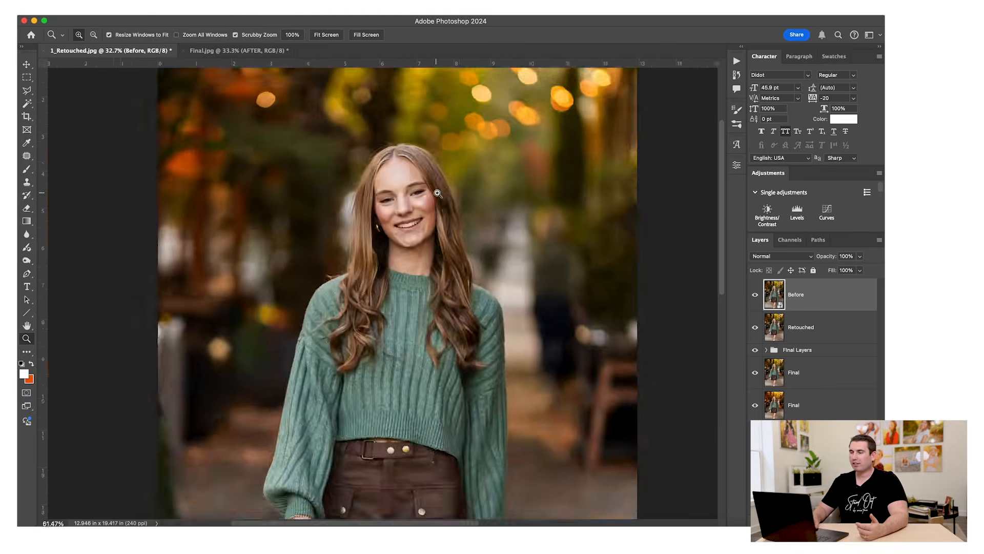
{"action": "left_click_drag", "start_coordinate": [413, 199], "coordinate": [455, 196]}
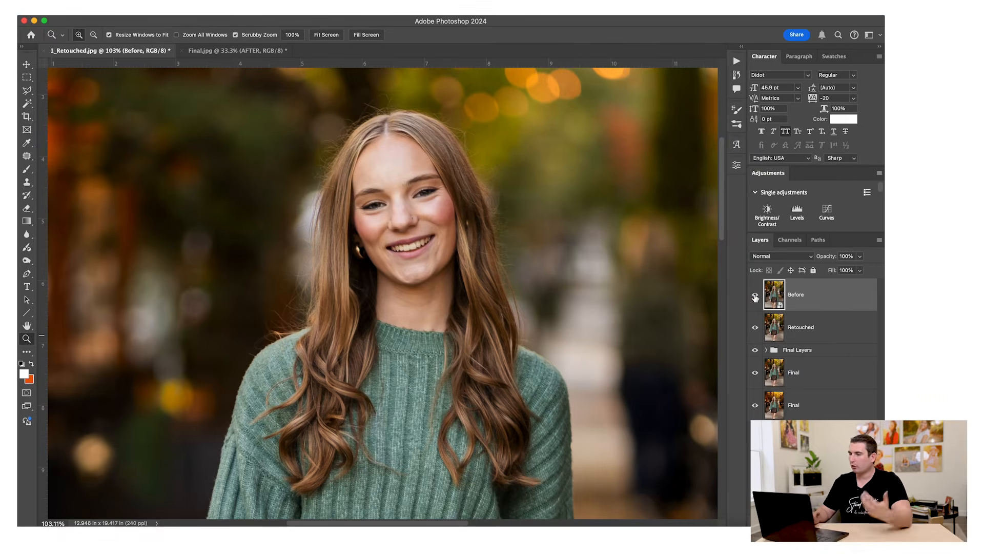
Toggle the Before layer to compare the original portrait with the retouched version, leaving the layer hidden
{"action": "left_click", "coordinate": [755, 296]}
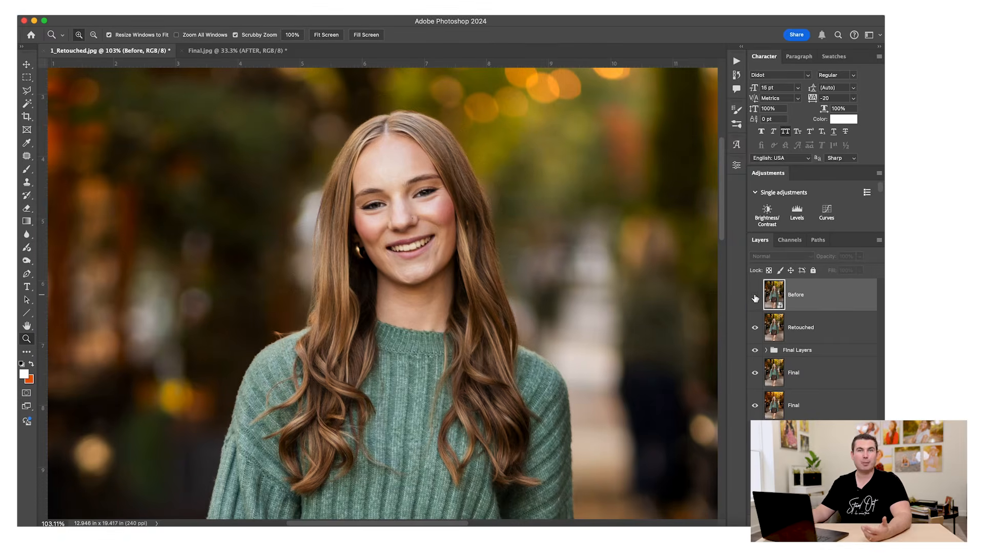
{"action": "left_click", "coordinate": [755, 297]}
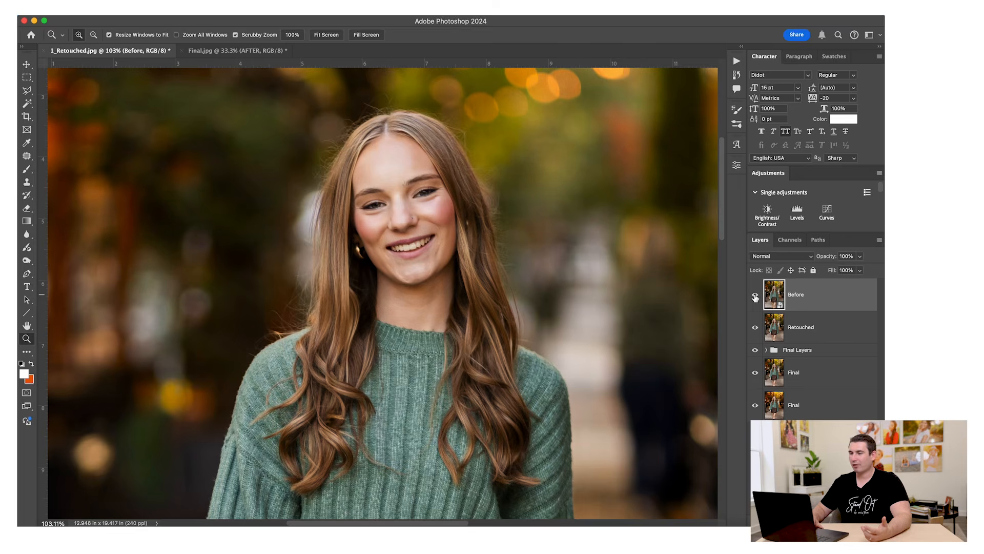
{"action": "left_click", "coordinate": [755, 297]}
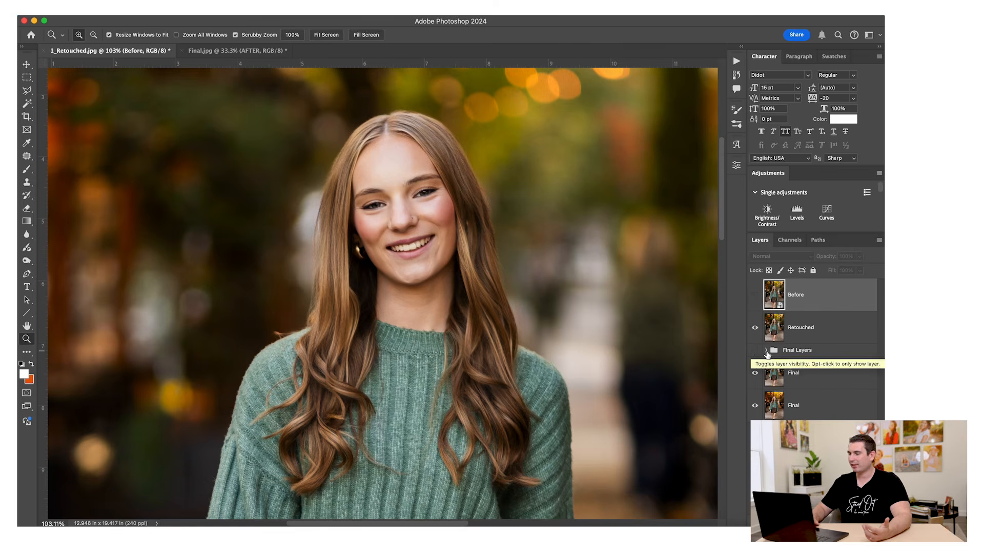
Expand the Final Layers group, hide its adjustment subgroups and hide the Retouched layer
{"action": "left_click", "coordinate": [766, 350]}
{"action": "left_click", "coordinate": [756, 351]}
{"action": "left_click", "coordinate": [755, 412]}
{"action": "left_click", "coordinate": [755, 328]}
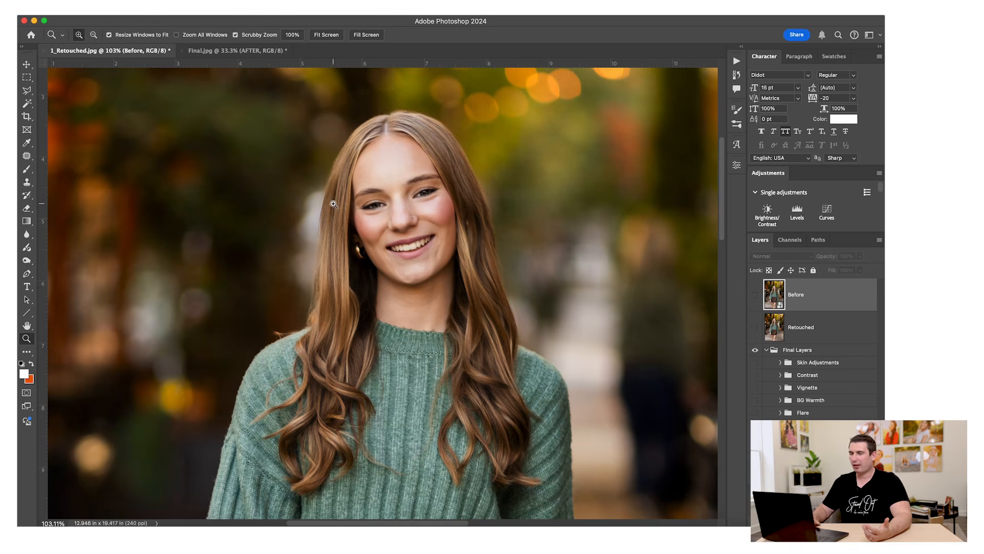
Show the Flare, BG Warmth, Vignette, Contrast and Skin Adjustments groups one after another on the full portrait and inspect the face
{"action": "left_click_drag", "start_coordinate": [469, 302], "coordinate": [472, 273]}
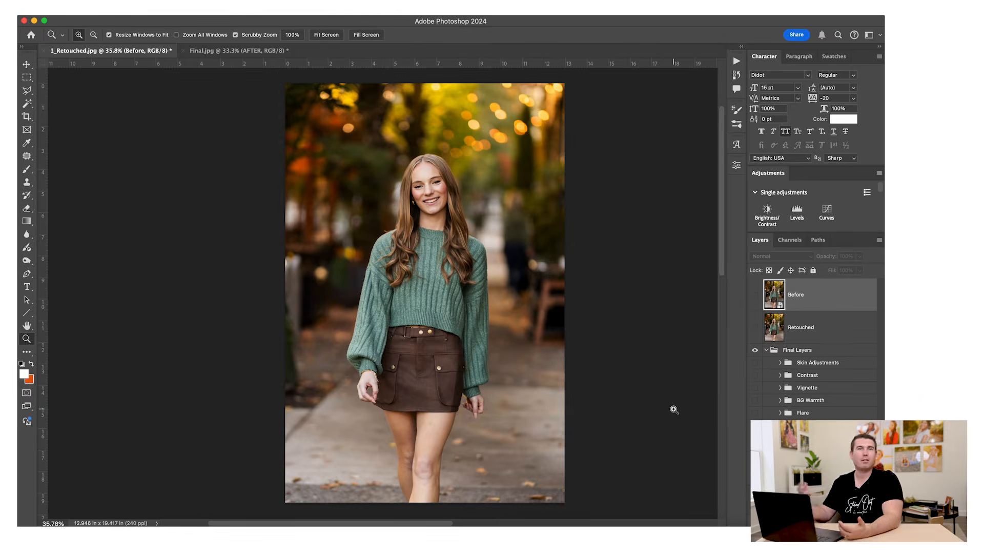
{"action": "left_click", "coordinate": [756, 413]}
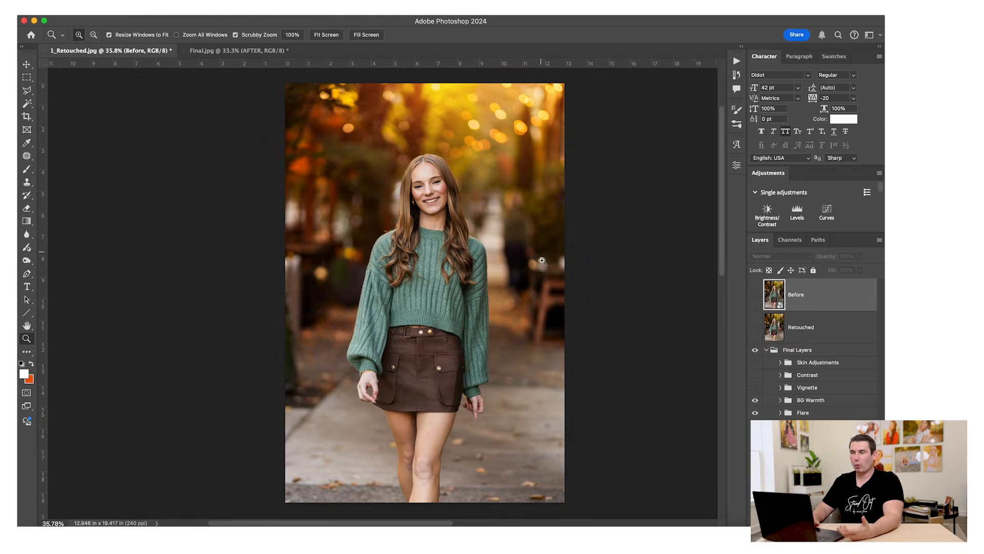
{"action": "left_click", "coordinate": [755, 389]}
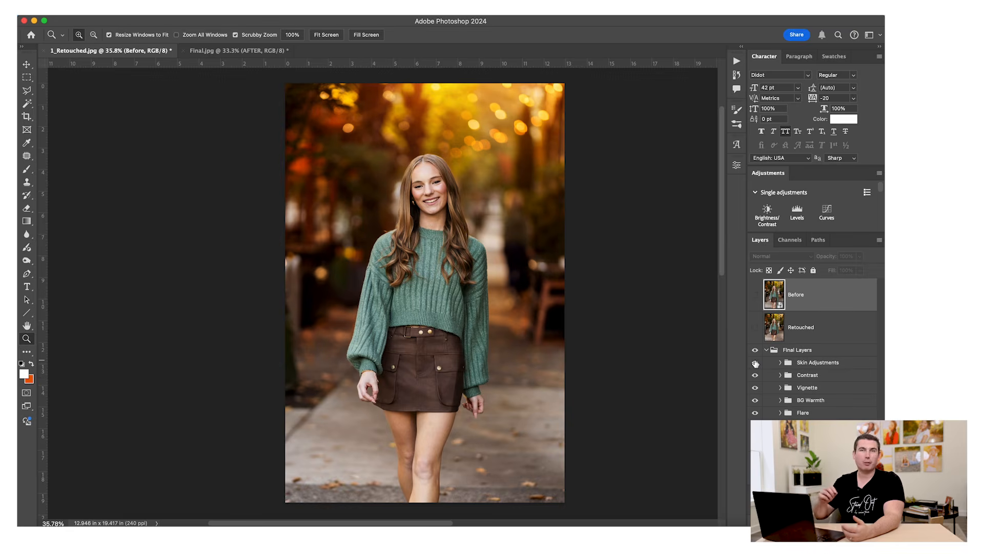
{"action": "left_click_drag", "start_coordinate": [435, 182], "coordinate": [457, 206]}
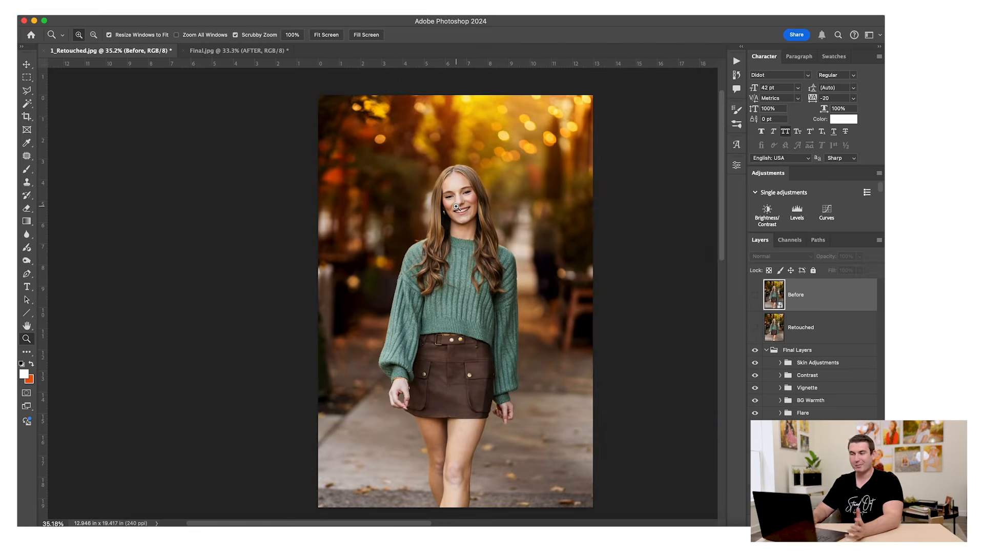
Collapse the Final Layers group and toggle its visibility to compare the portrait with and without the final adjustments, leaving it shown
{"action": "left_click", "coordinate": [767, 353]}
{"action": "left_click", "coordinate": [766, 351]}
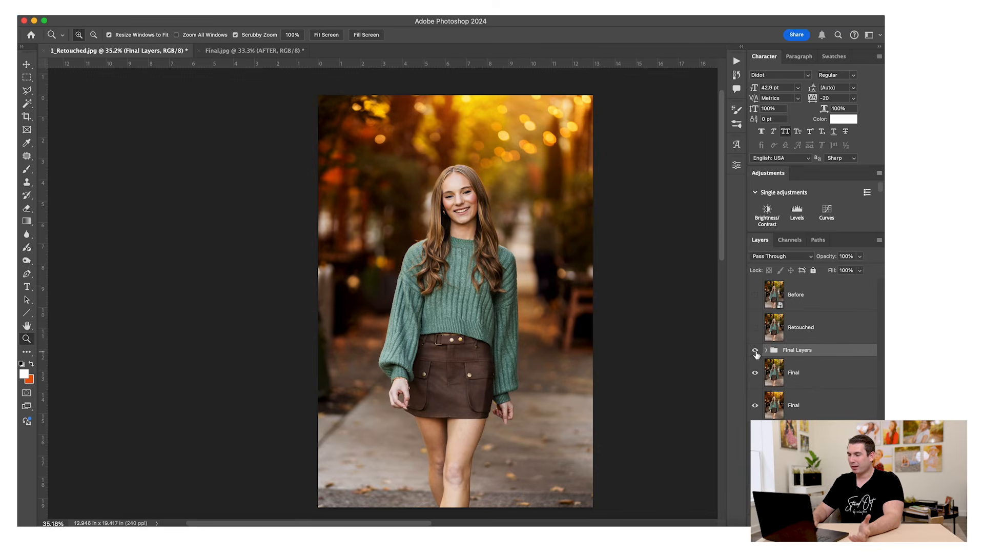
{"action": "left_click", "coordinate": [756, 351]}
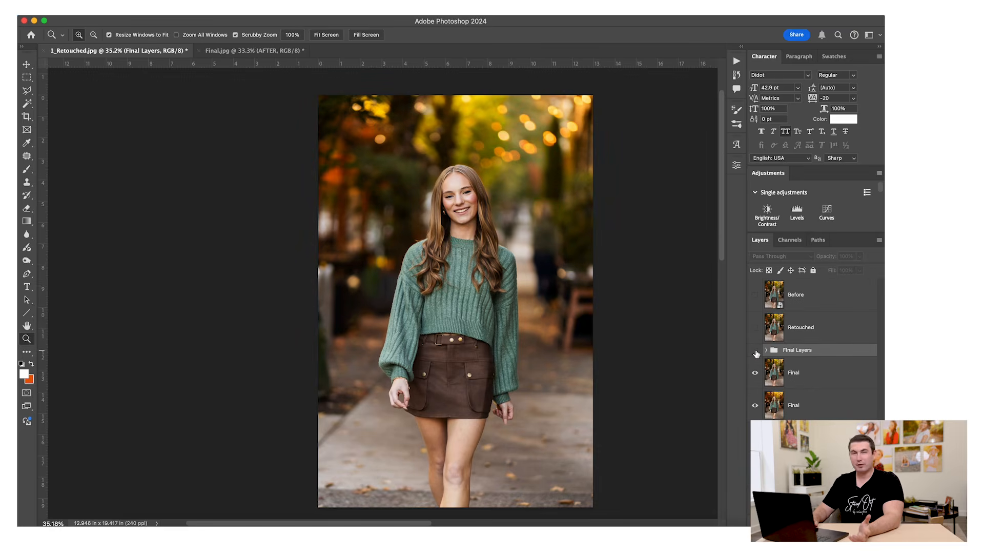
{"action": "left_click", "coordinate": [755, 350]}
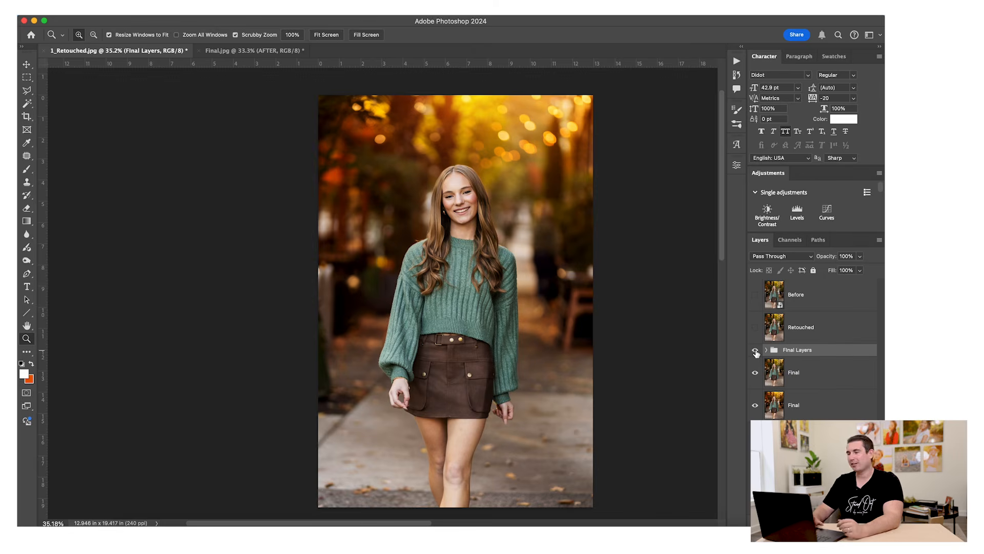
{"action": "left_click", "coordinate": [754, 351]}
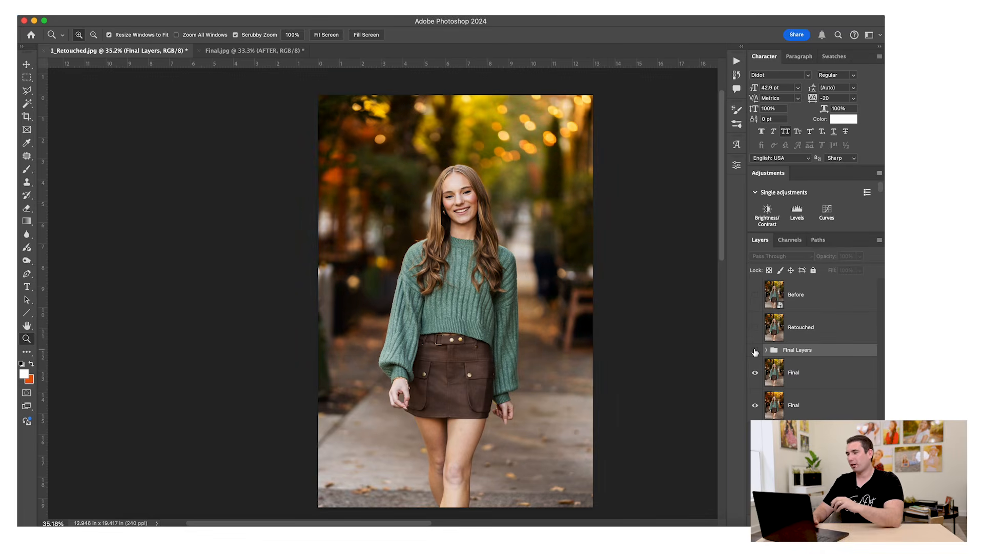
{"action": "left_click", "coordinate": [755, 351]}
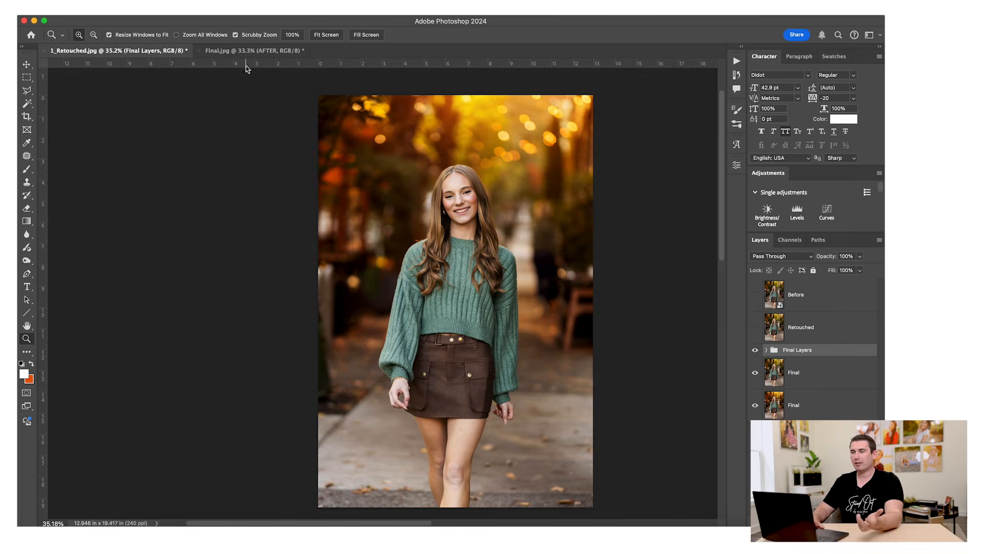
Open the Final.jpg document and enlarge the view to examine the full BEFORE and AFTER portrait comparison
{"action": "left_click", "coordinate": [255, 51]}
{"action": "left_click_drag", "start_coordinate": [646, 286], "coordinate": [653, 287]}
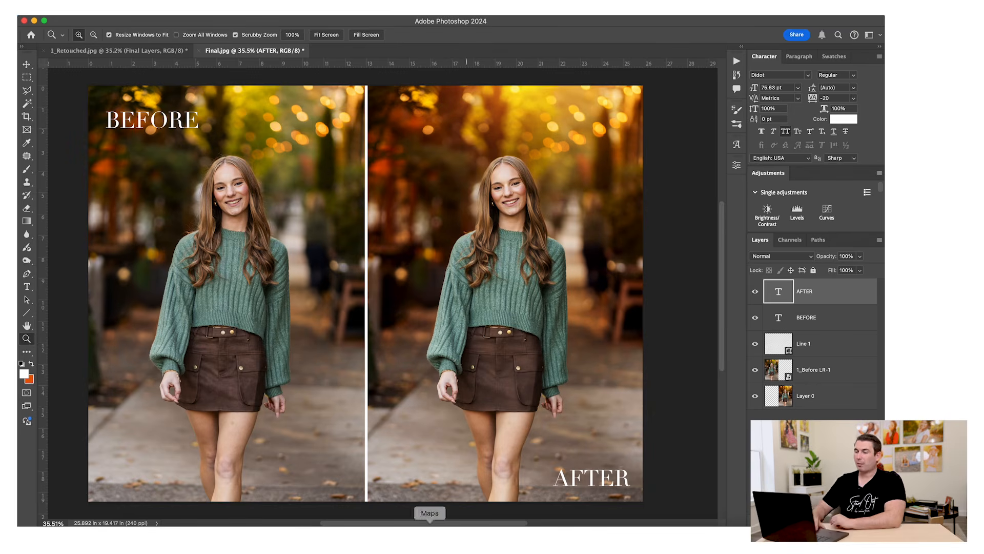
Switch to Lightroom Classic, review the second through fifth photos in side-by-side Before/After view, and return to Final.jpg in Photoshop
{"action": "left_click", "coordinate": [297, 525]}
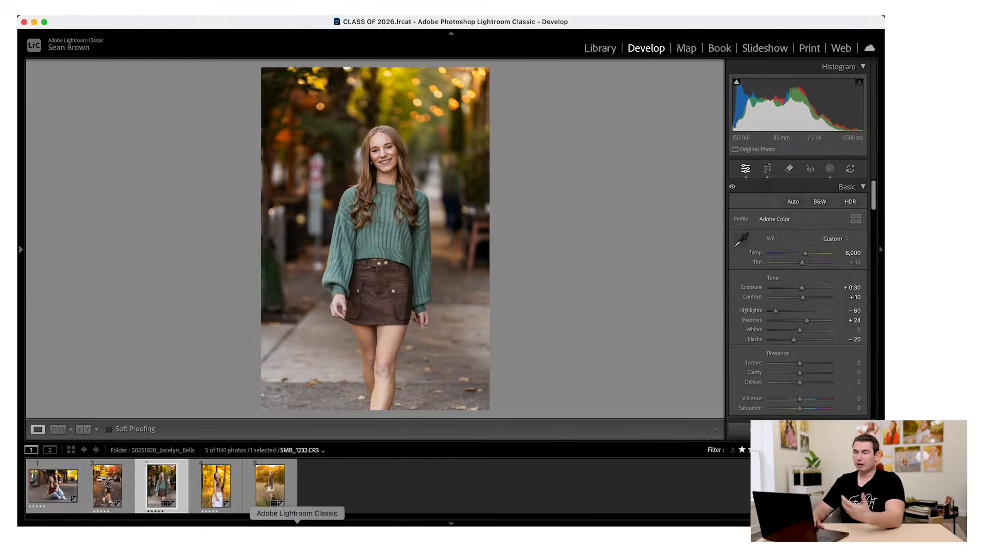
{"action": "left_click", "coordinate": [108, 489]}
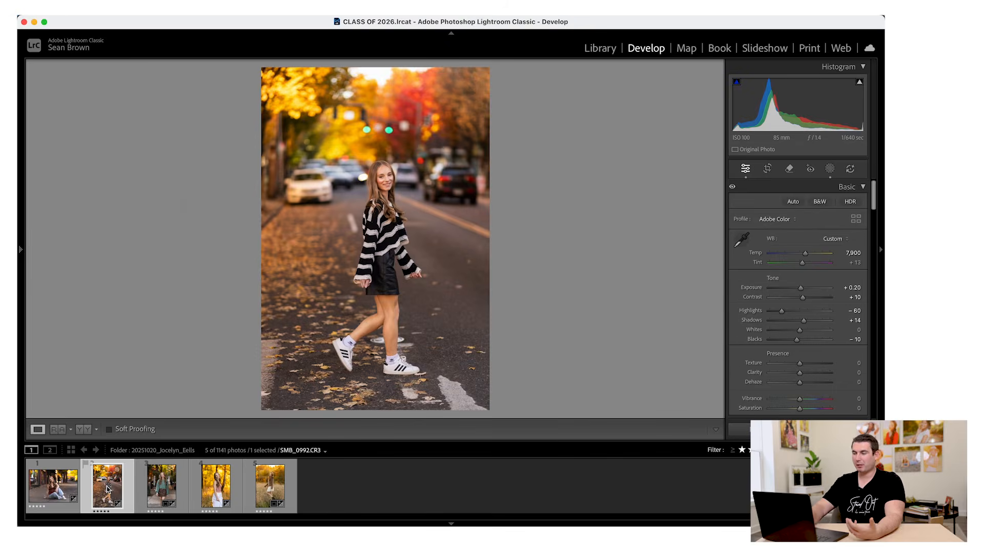
{"action": "key", "text": "y"}
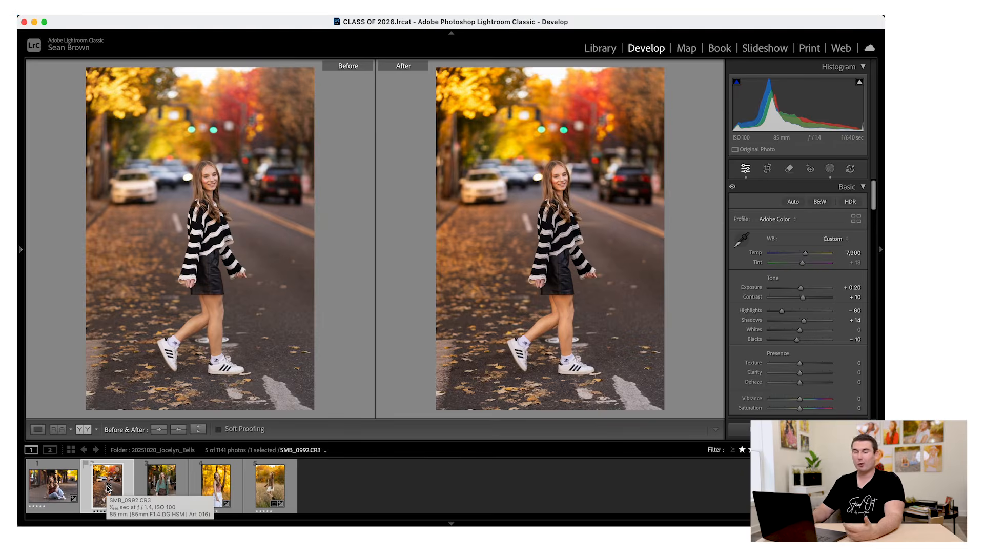
{"action": "key", "text": "Right"}
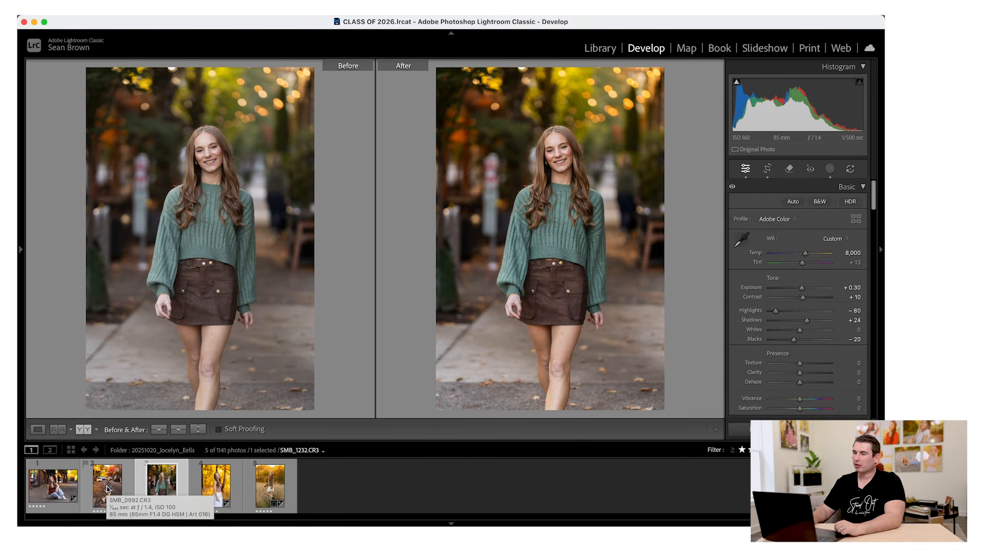
{"action": "key", "text": "Right"}
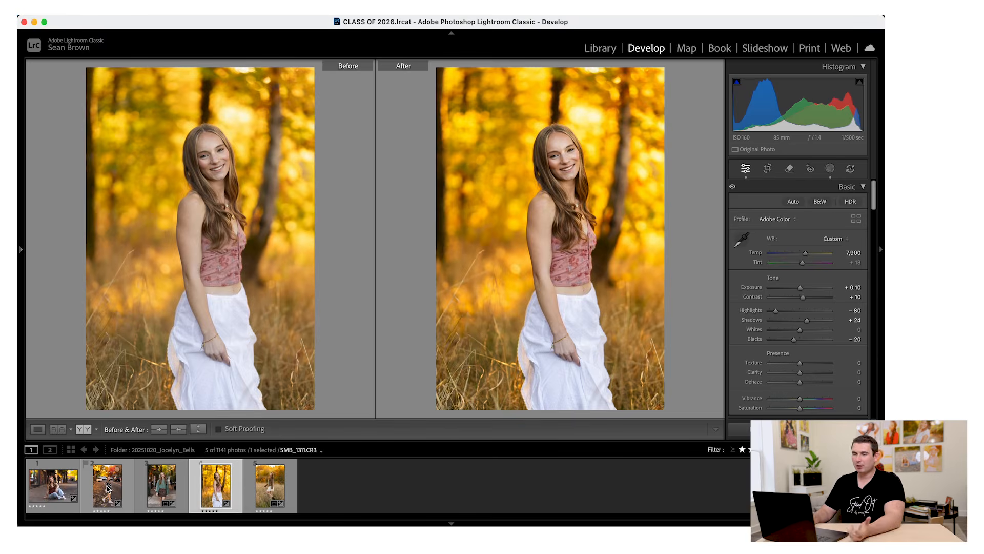
{"action": "key", "text": "Right"}
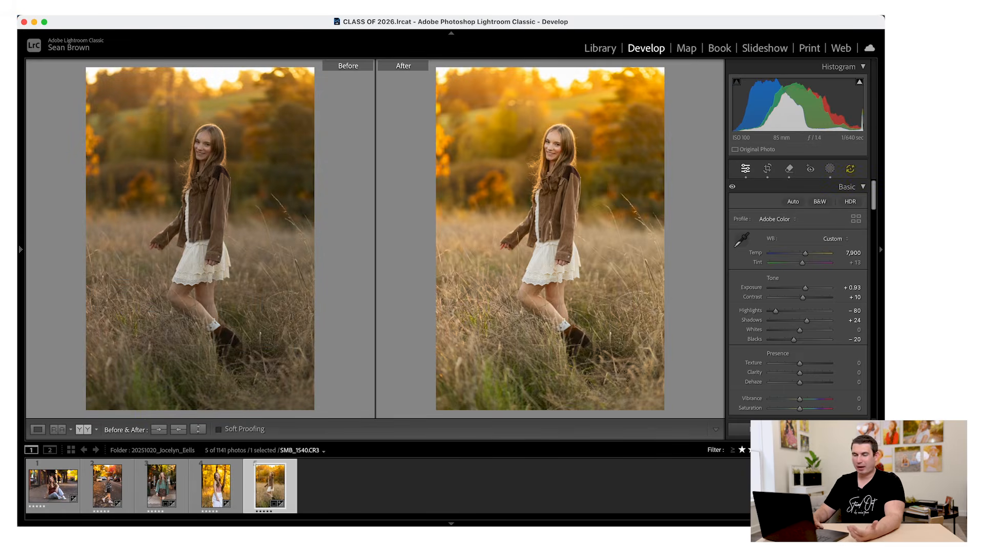
{"action": "left_click", "coordinate": [258, 522]}
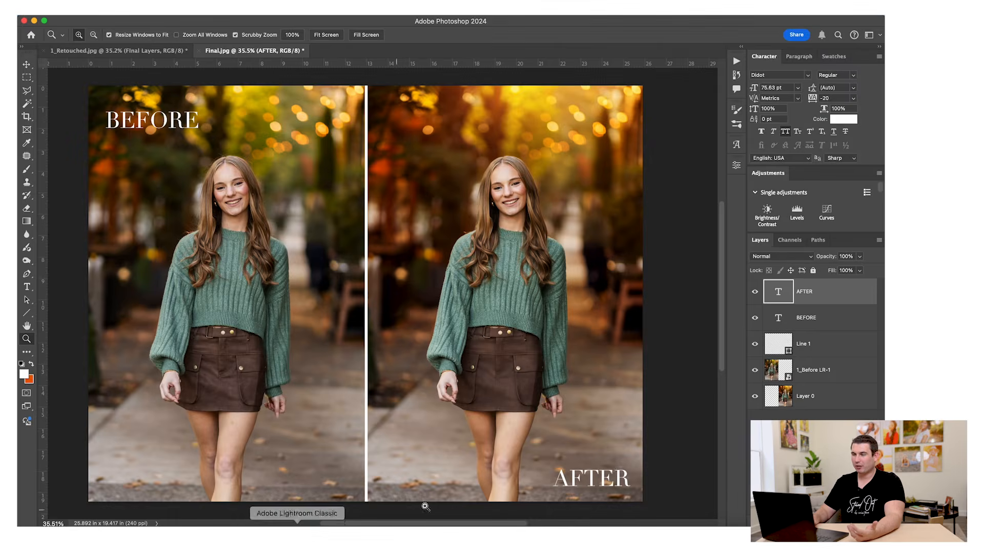